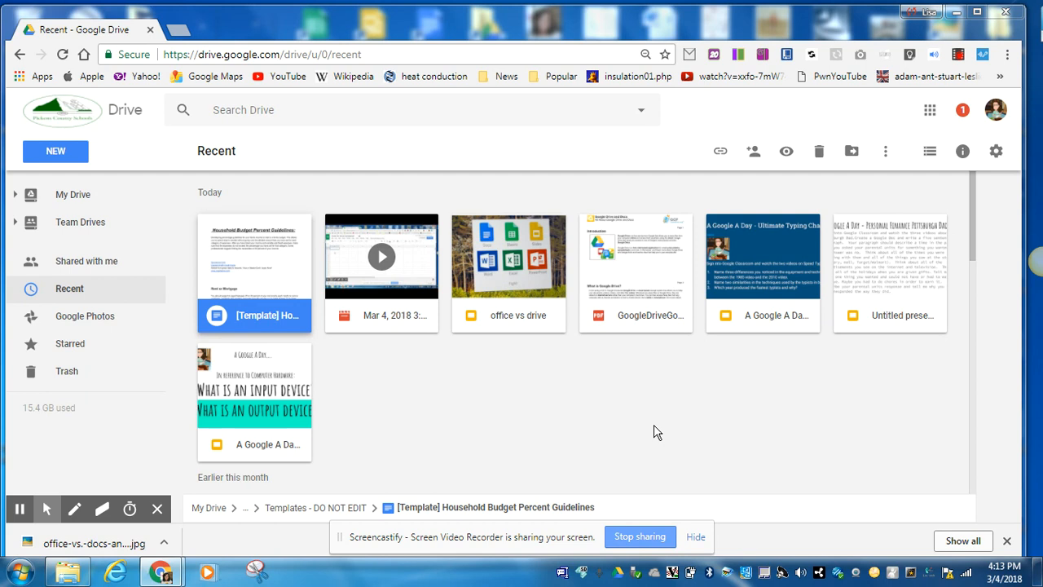
Create a new Google Sheets spreadsheet and title it Household Budget Percent Guidelines
{"action": "left_click", "coordinate": [41, 154]}
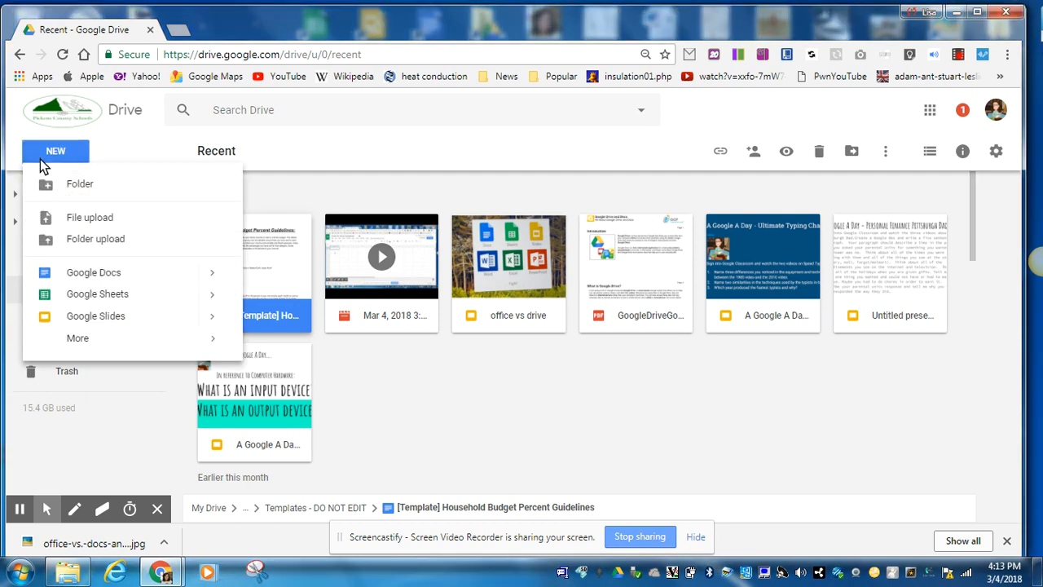
{"action": "left_click", "coordinate": [82, 295]}
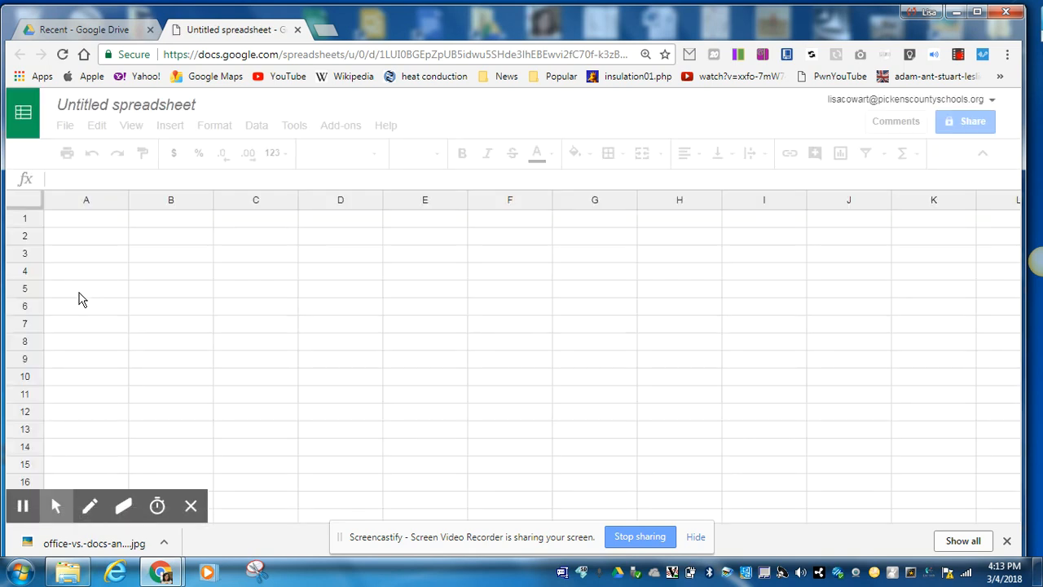
{"action": "left_click", "coordinate": [190, 103]}
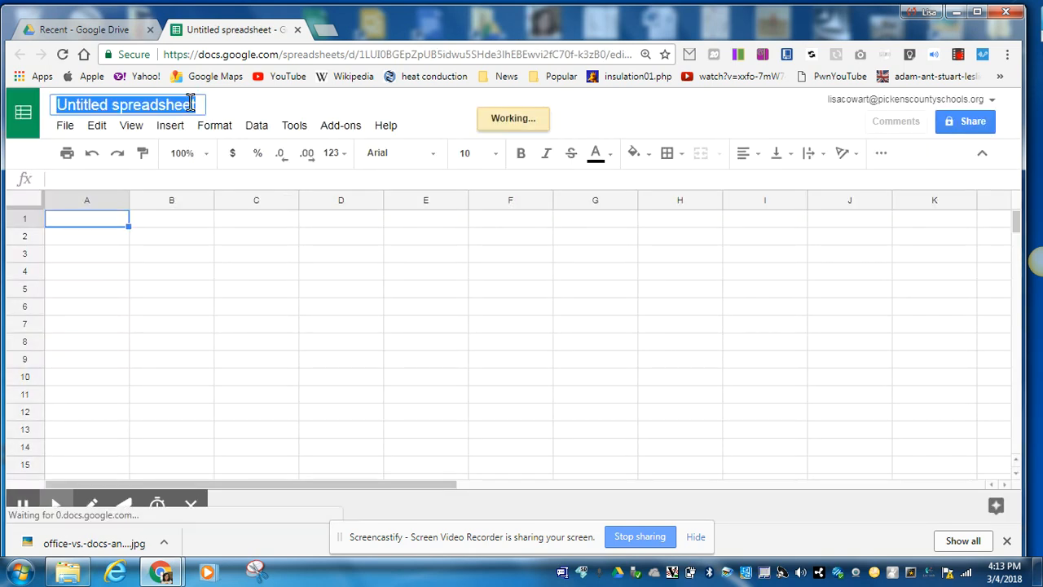
{"action": "type", "text": "S"}
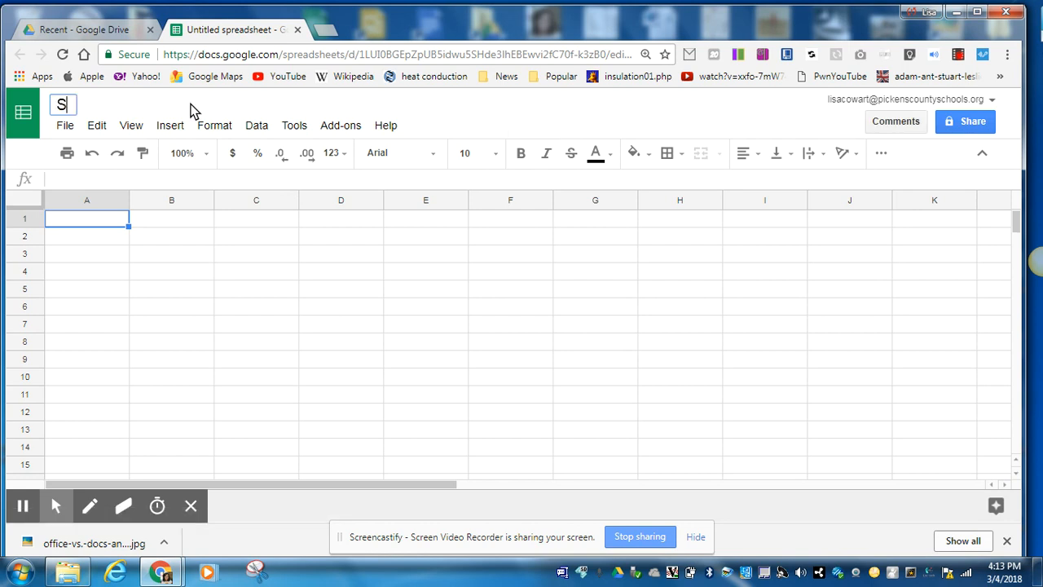
{"action": "key", "text": "BackSpace"}
{"action": "type", "text": "Household Budg"}
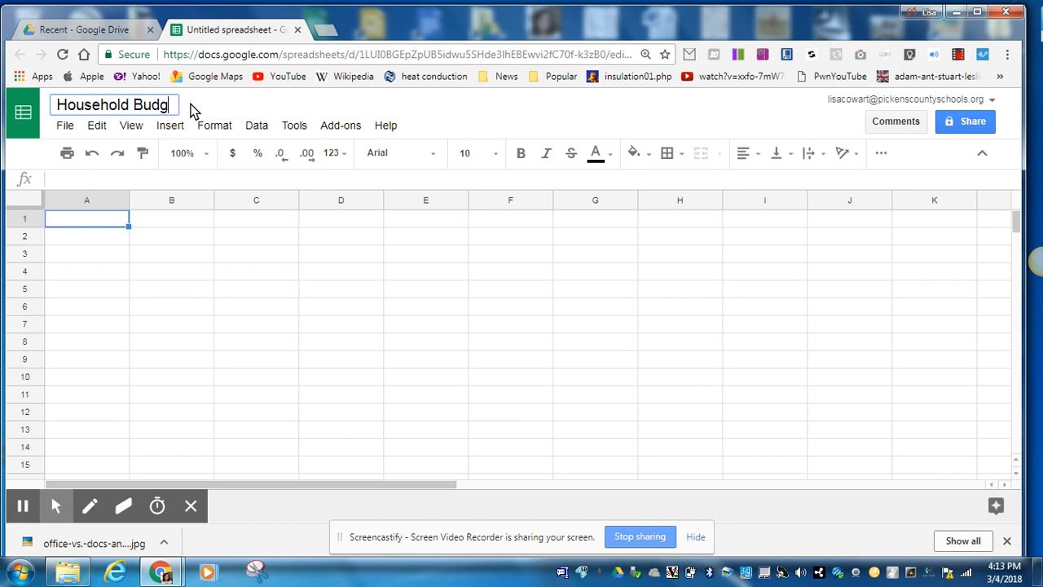
{"action": "type", "text": "et 2ercent Guidelines"}
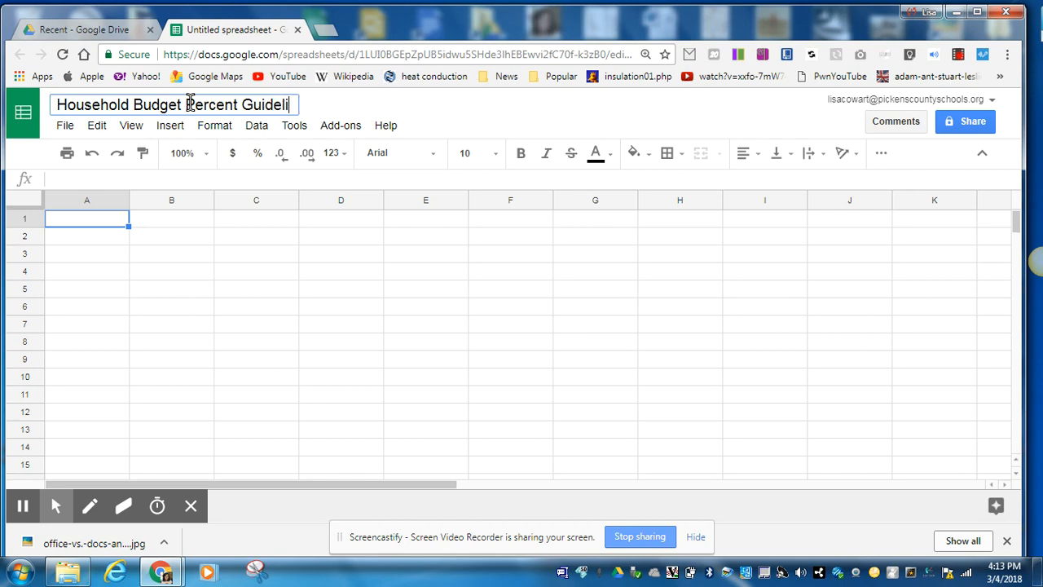
{"action": "left_click", "coordinate": [133, 242]}
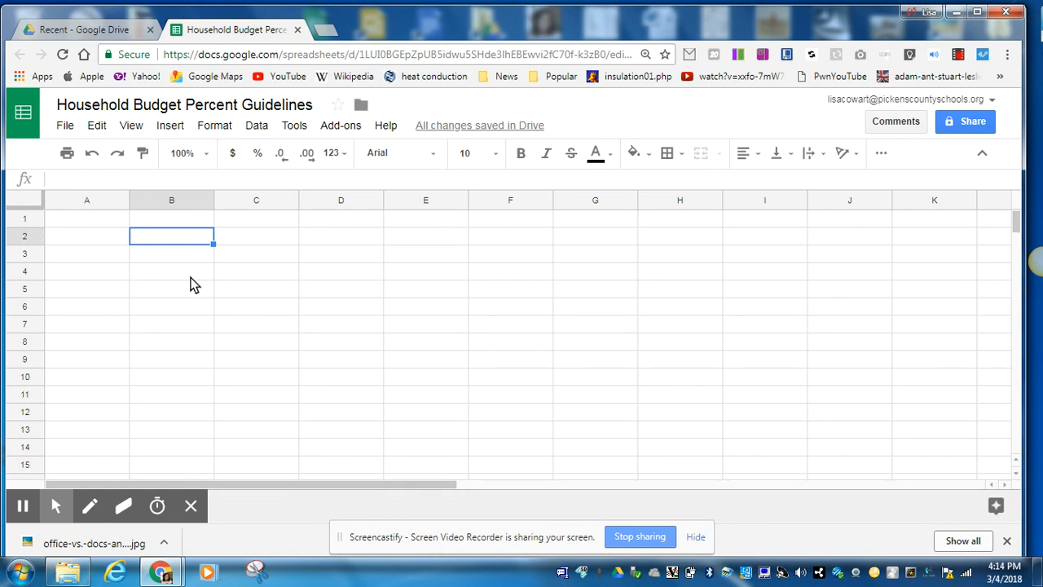
{"action": "left_click", "coordinate": [93, 227]}
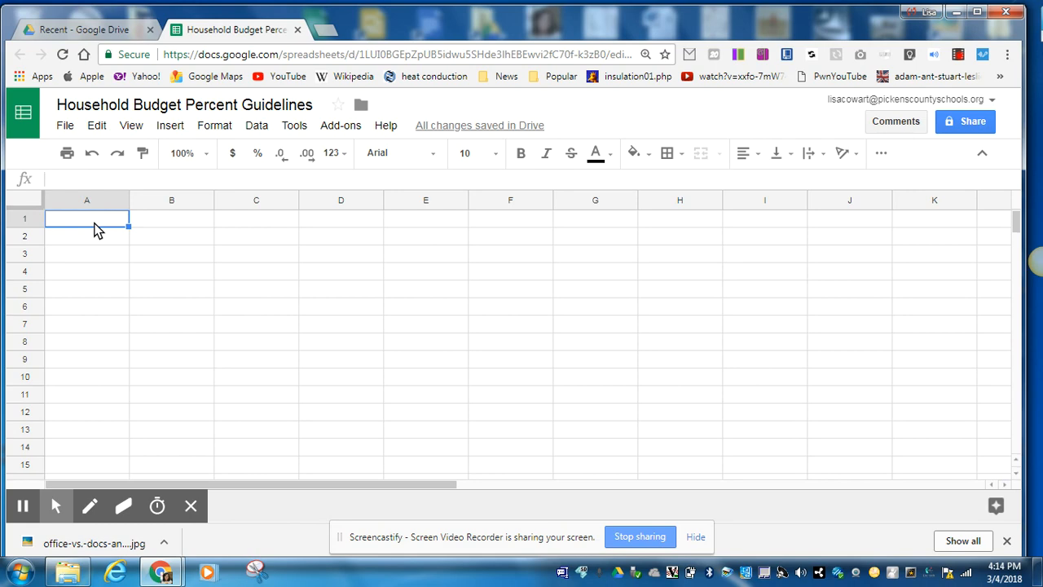
{"action": "left_click", "coordinate": [96, 239]}
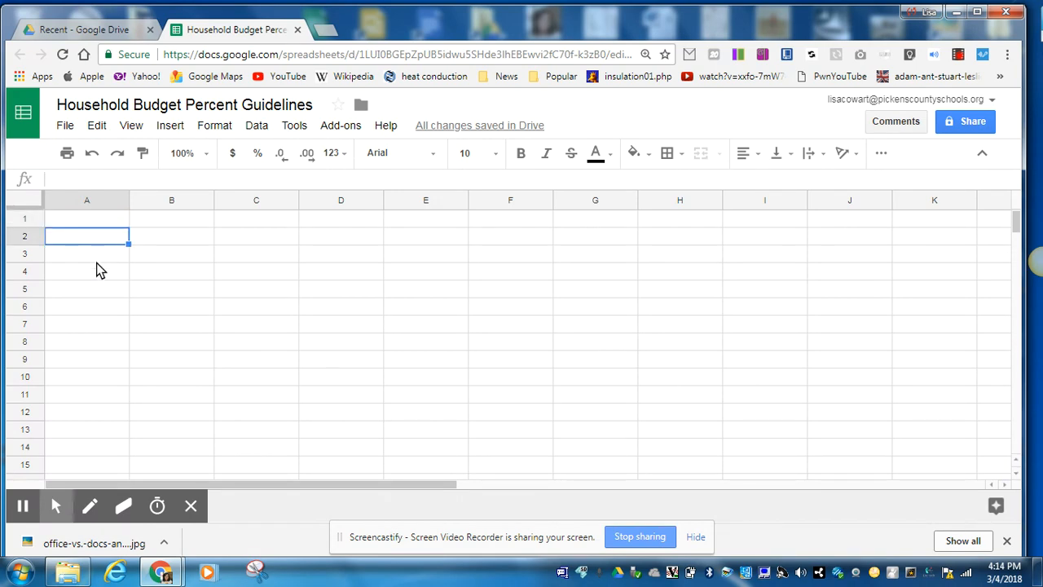
{"action": "left_click", "coordinate": [96, 272]}
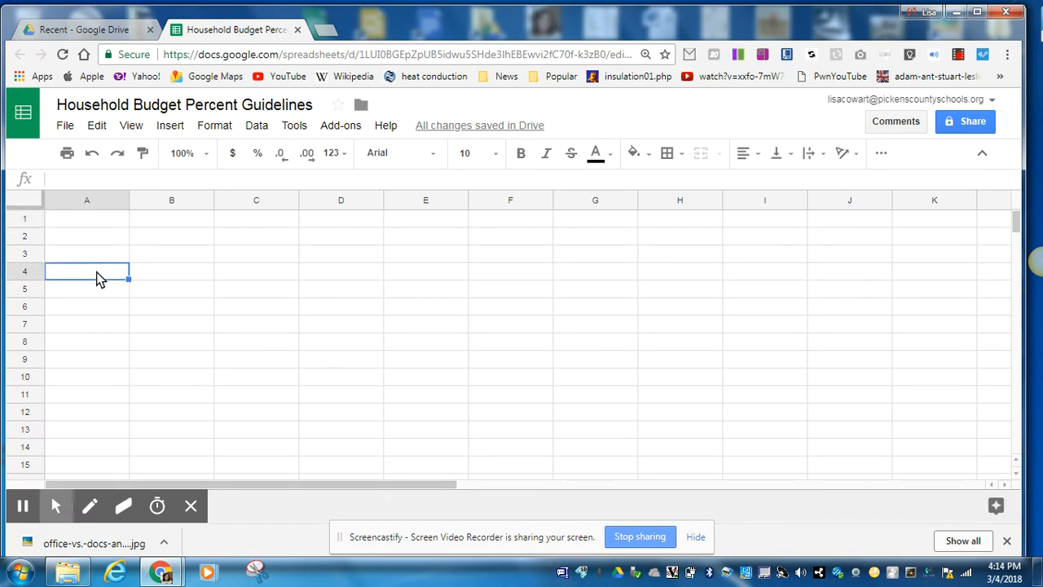
{"action": "left_click", "coordinate": [102, 220]}
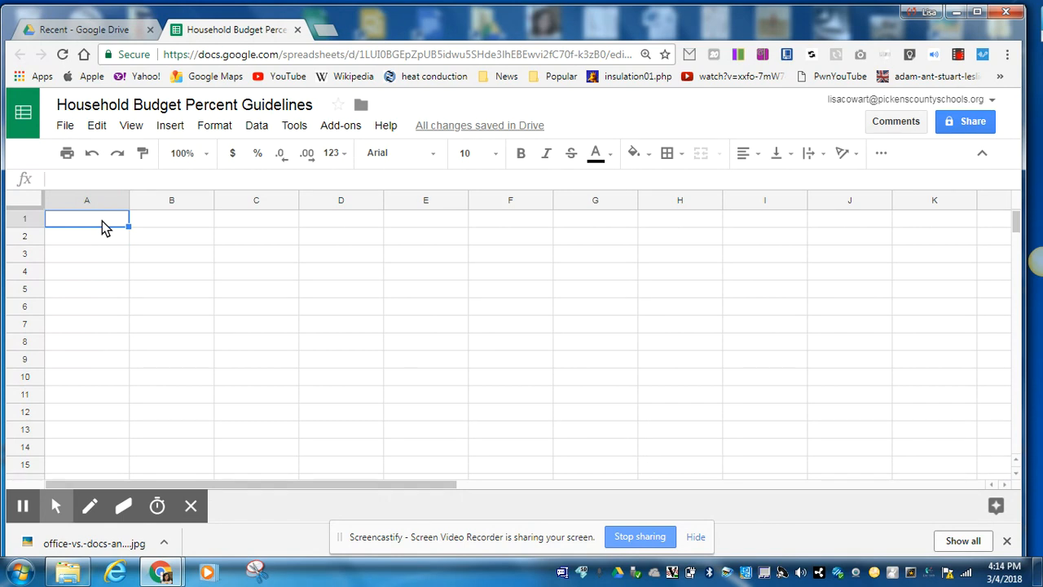
{"action": "left_click", "coordinate": [352, 312]}
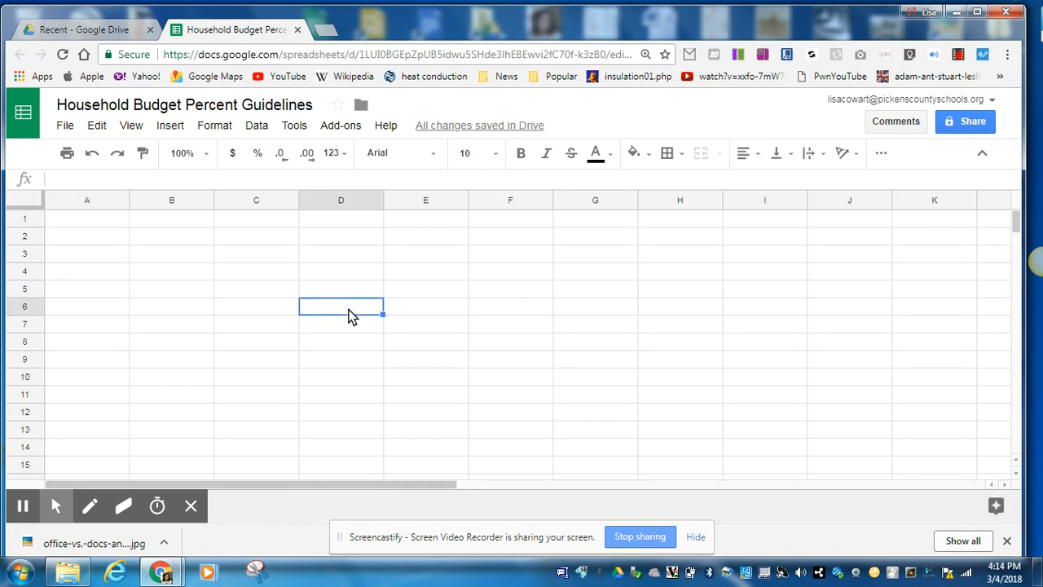
{"action": "left_click", "coordinate": [229, 347]}
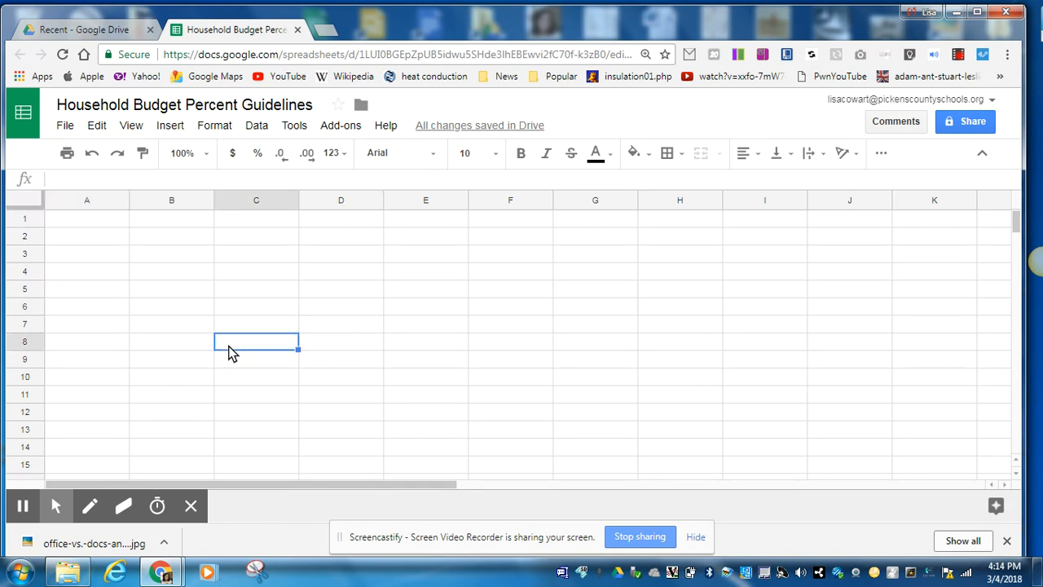
{"action": "left_click", "coordinate": [171, 271]}
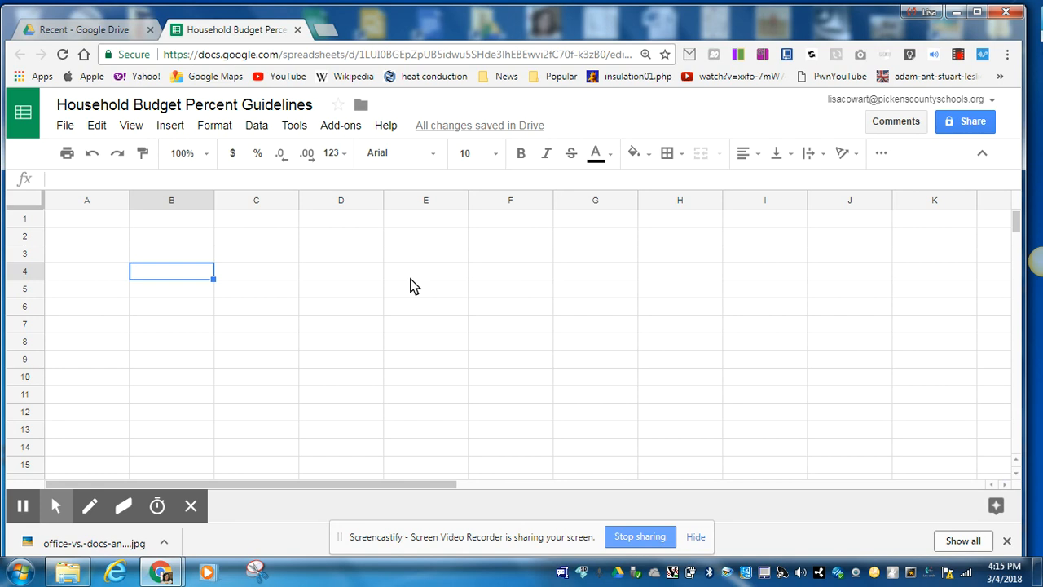
{"action": "left_click", "coordinate": [65, 127]}
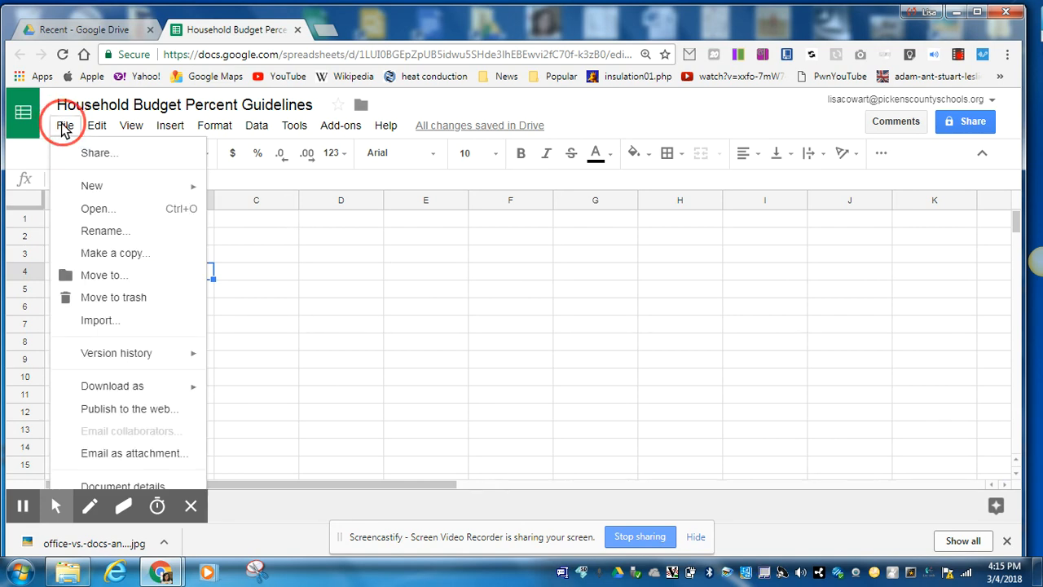
{"action": "mouse_move", "coordinate": [155, 133]}
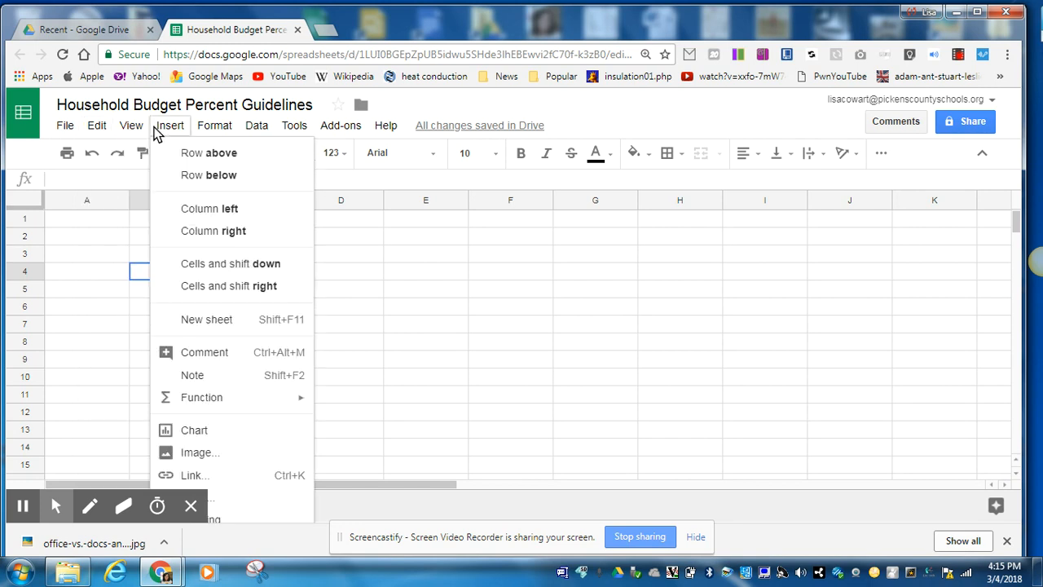
{"action": "mouse_move", "coordinate": [257, 132]}
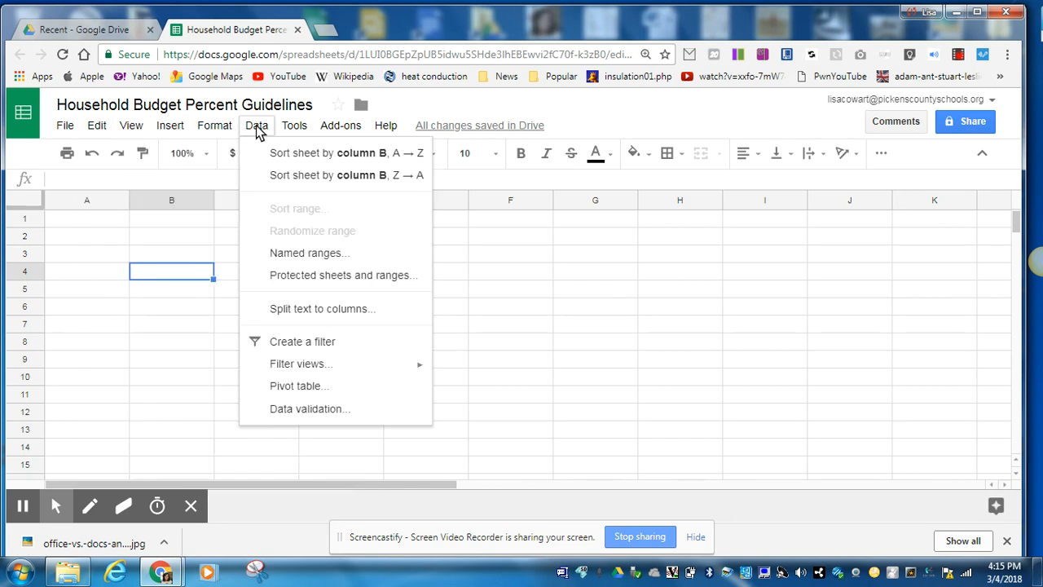
{"action": "mouse_move", "coordinate": [335, 128]}
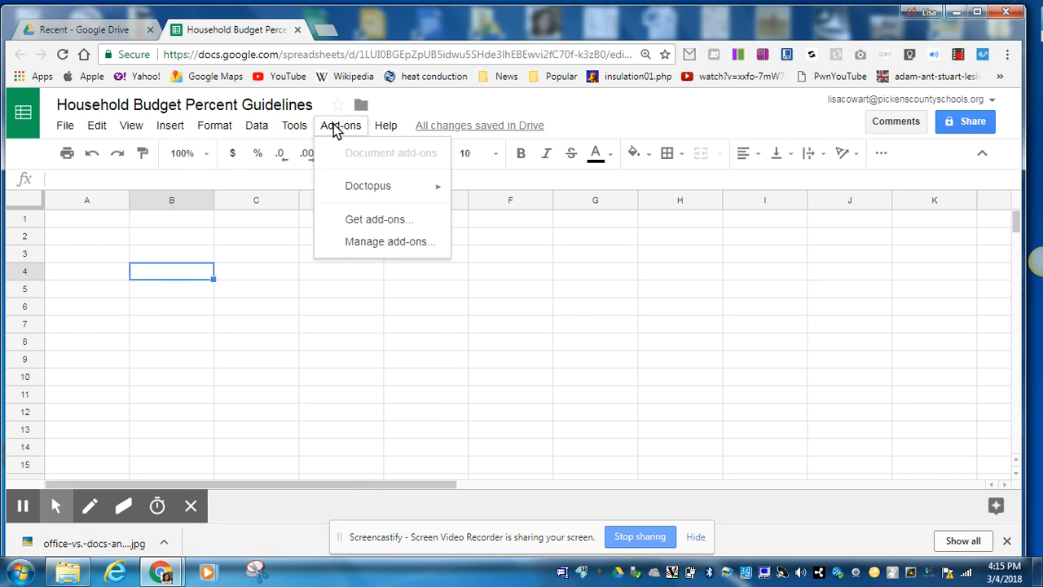
{"action": "mouse_move", "coordinate": [294, 126]}
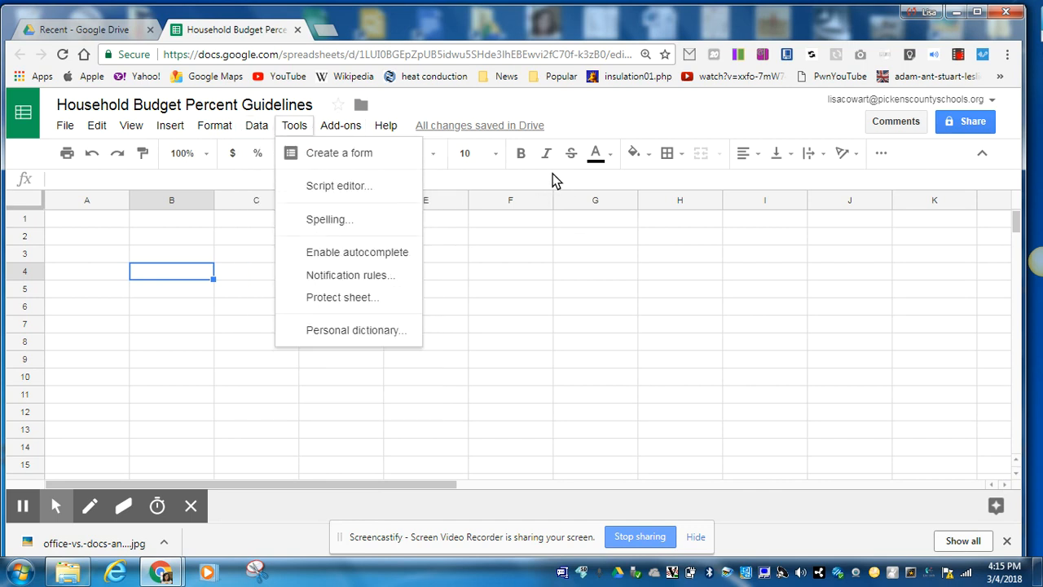
{"action": "left_click", "coordinate": [548, 178]}
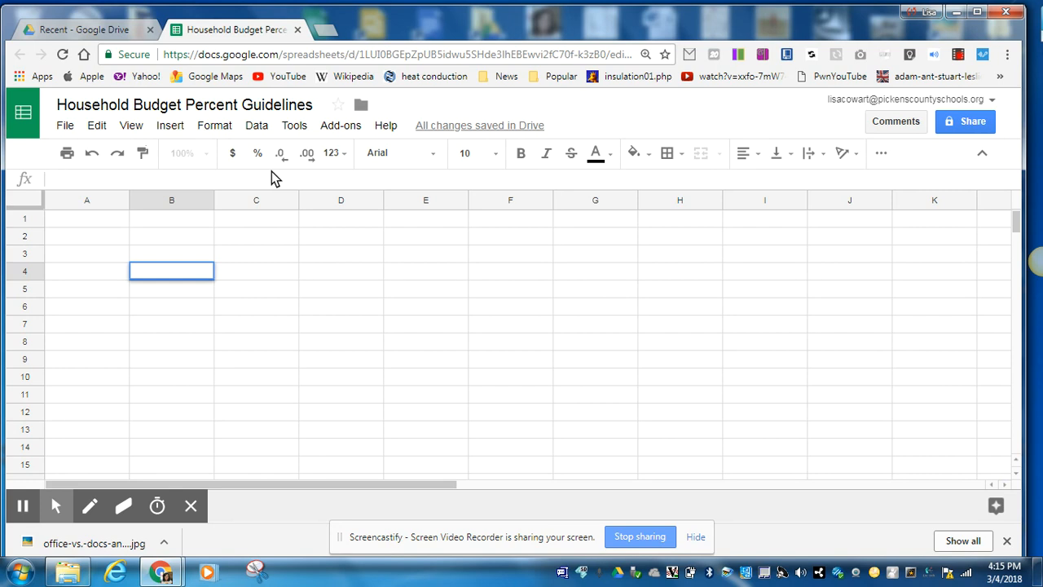
{"action": "double_click", "coordinate": [170, 269]}
{"action": "right_click", "coordinate": [170, 269]}
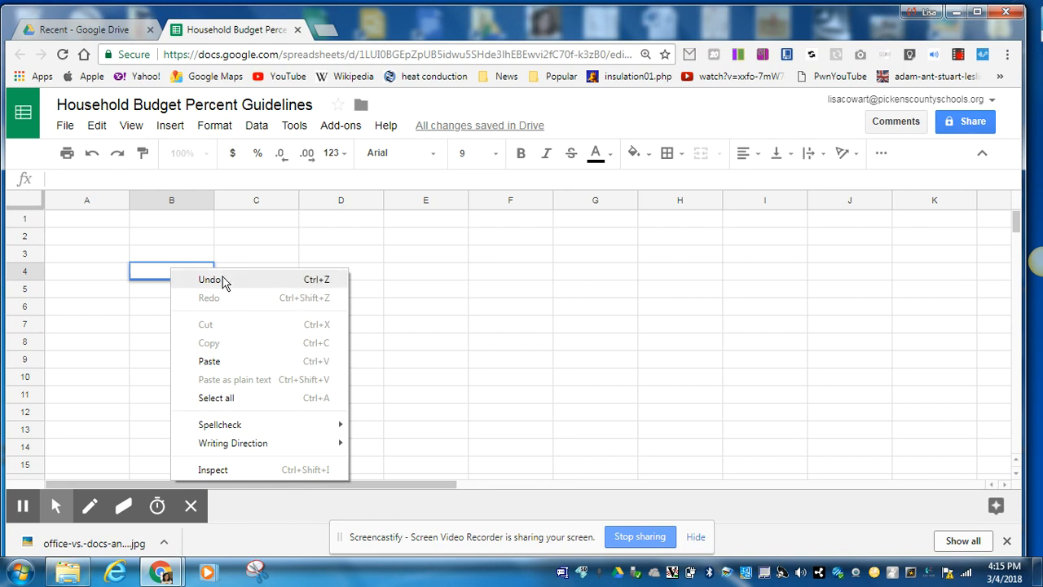
{"action": "left_click", "coordinate": [134, 275]}
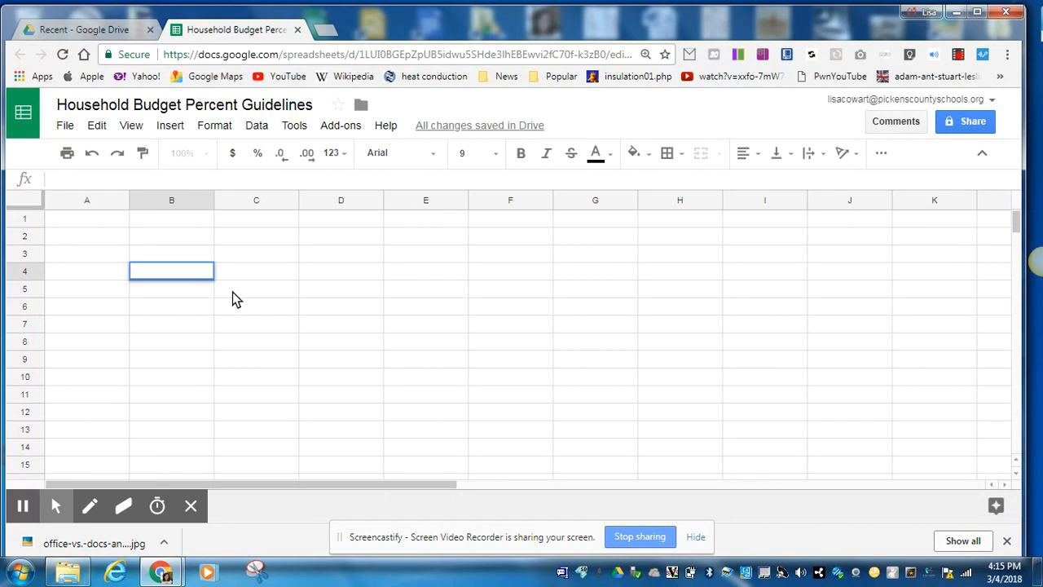
Enter the column headers Expense in cell A1 and Percent of Budget in cell B1
{"action": "left_click", "coordinate": [91, 225]}
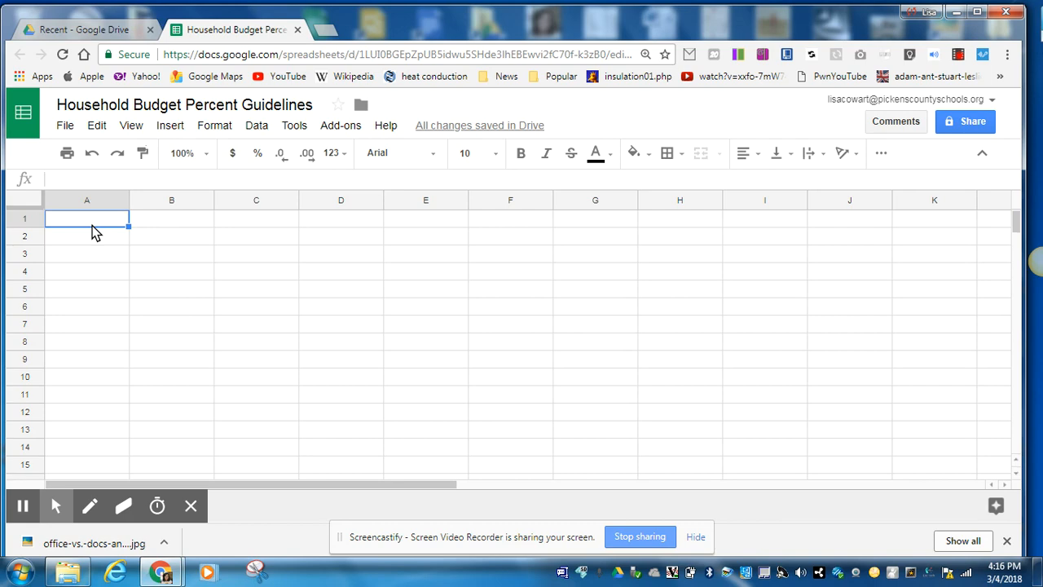
{"action": "type", "text": "Expense"}
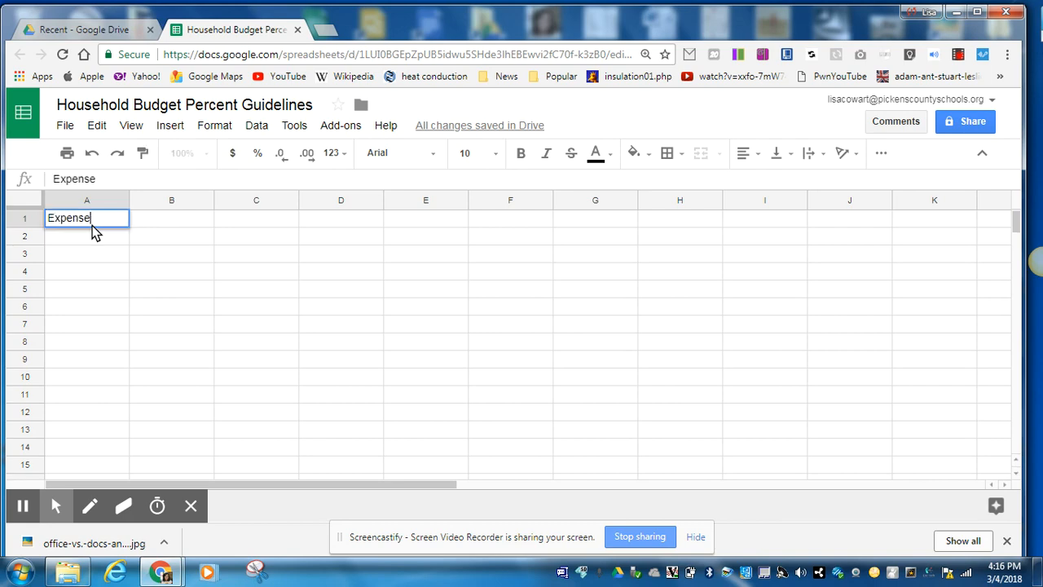
{"action": "key", "text": "Tab"}
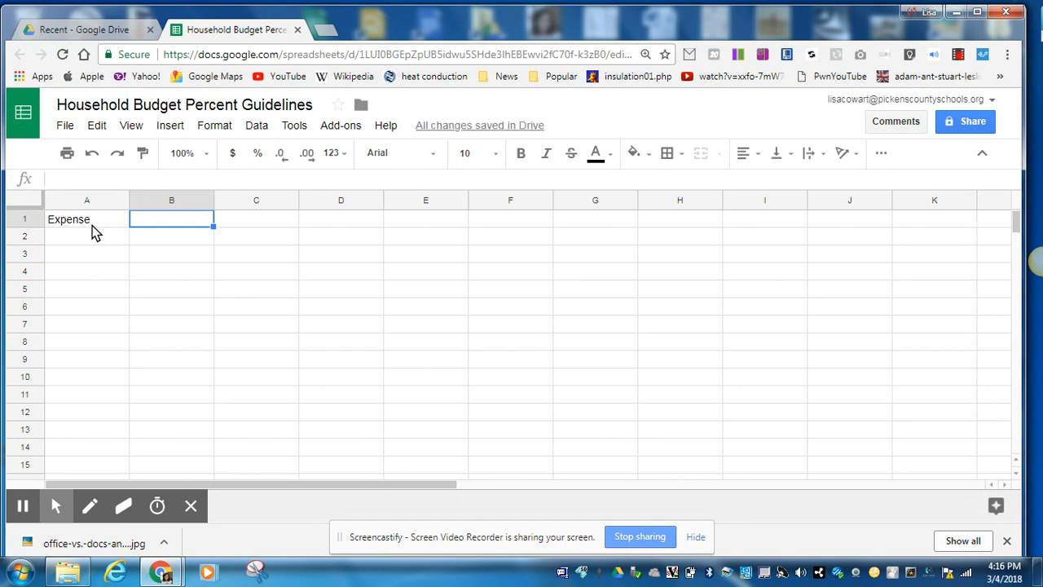
{"action": "type", "text": "Perc"}
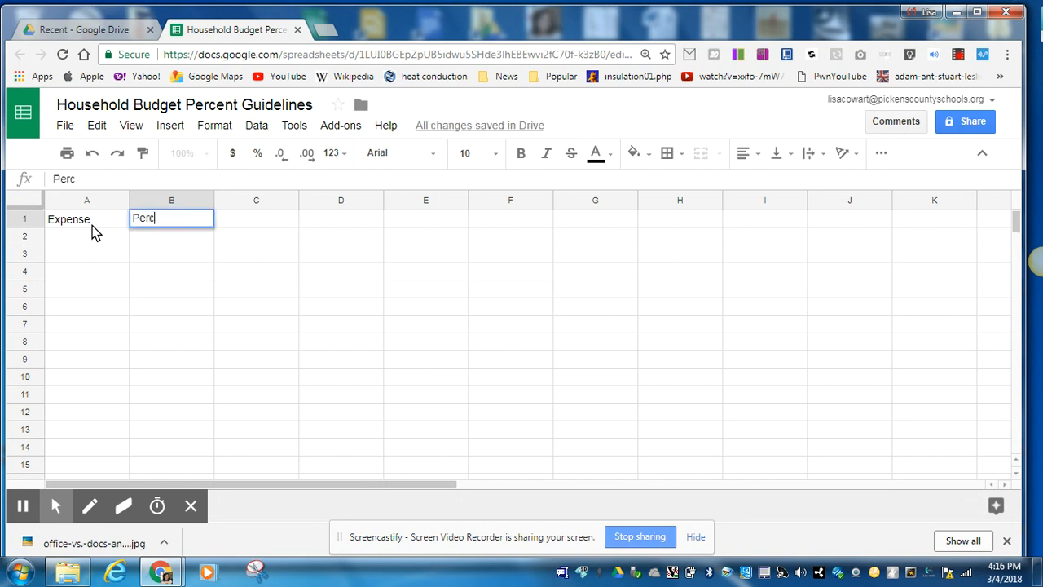
{"action": "type", "text": "ent of Budget"}
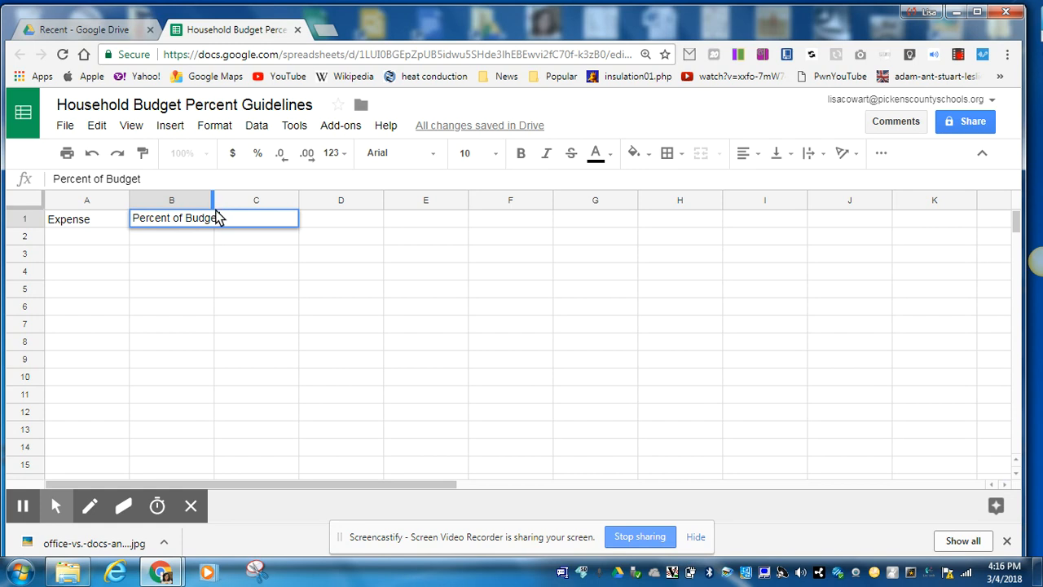
Narrow column B and wrap the Percent of Budget header within cell B1
{"action": "left_click_drag", "start_coordinate": [212, 200], "coordinate": [188, 206]}
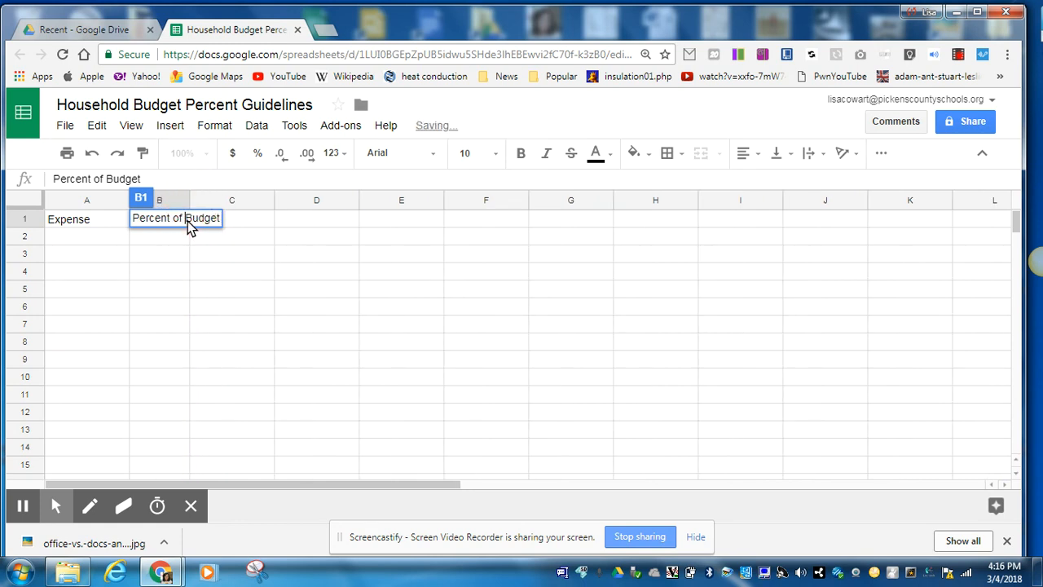
{"action": "left_click", "coordinate": [810, 155]}
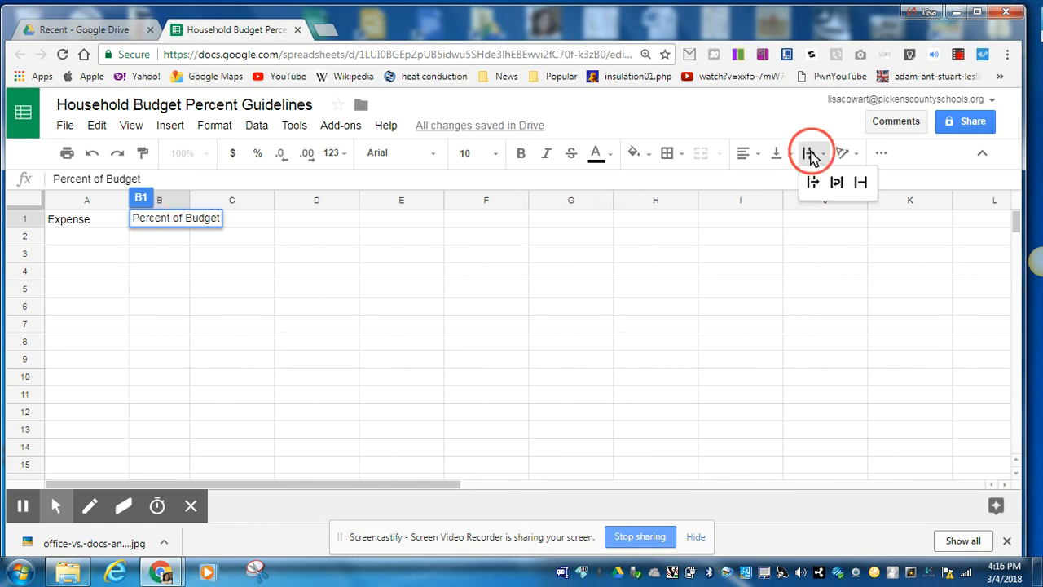
{"action": "left_click", "coordinate": [837, 182]}
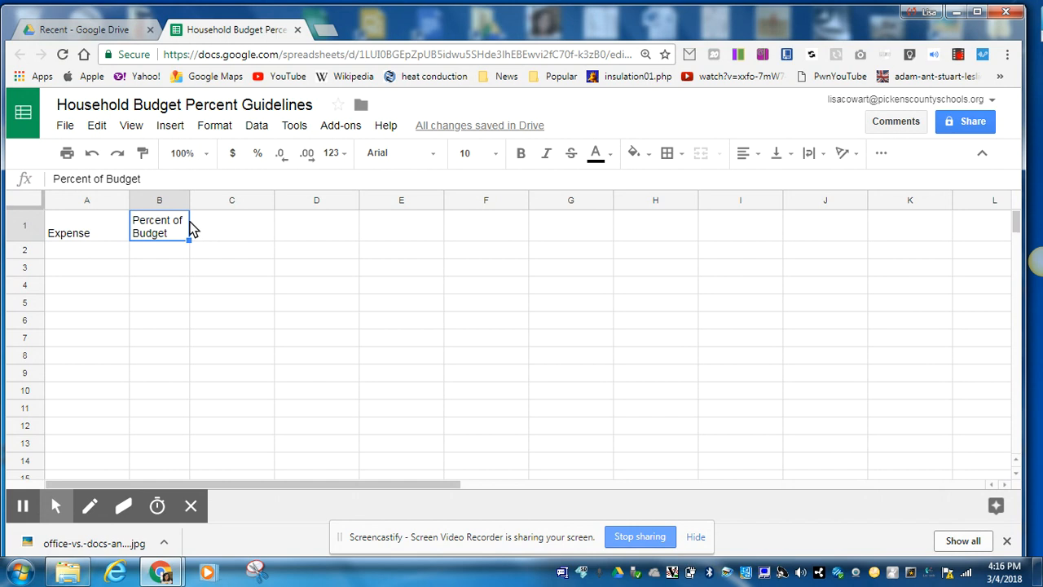
Set the text wrapping of cell B1 back to overflow and widen column B to fit its header on one line
{"action": "left_click", "coordinate": [779, 155]}
{"action": "left_click", "coordinate": [781, 185]}
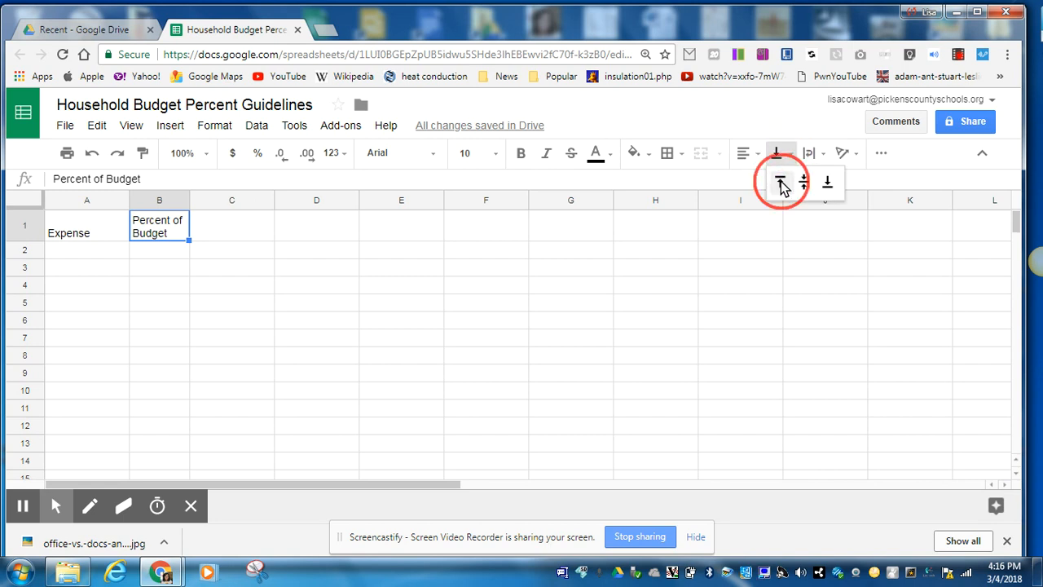
{"action": "left_click", "coordinate": [808, 154]}
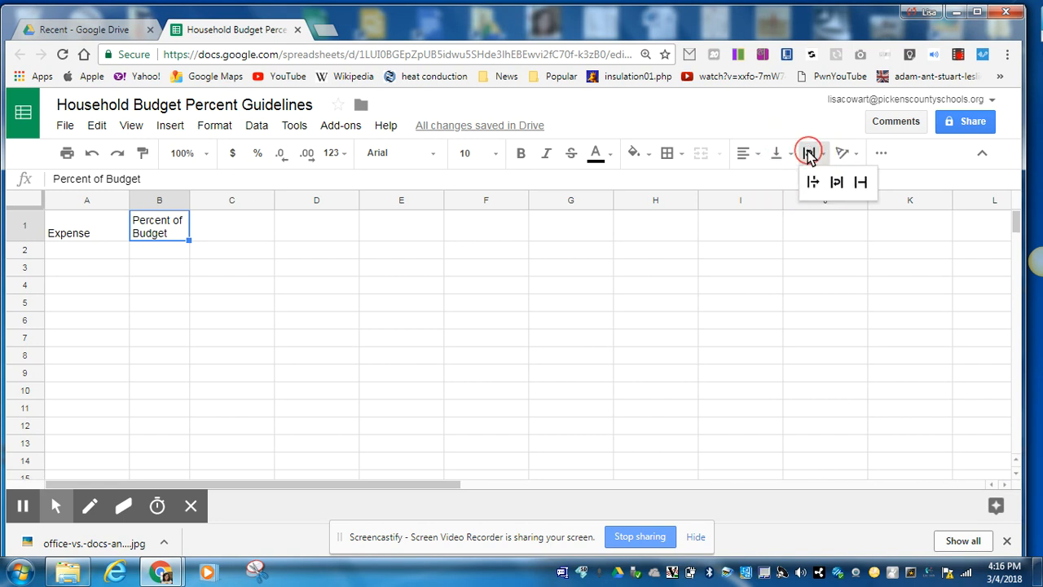
{"action": "left_click", "coordinate": [812, 183]}
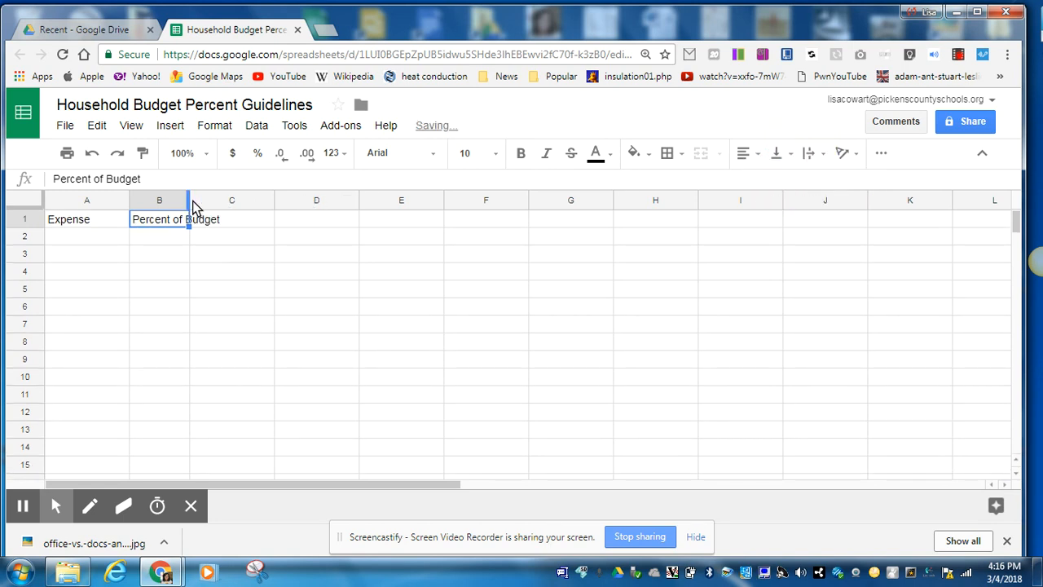
{"action": "left_click_drag", "start_coordinate": [189, 204], "coordinate": [226, 211]}
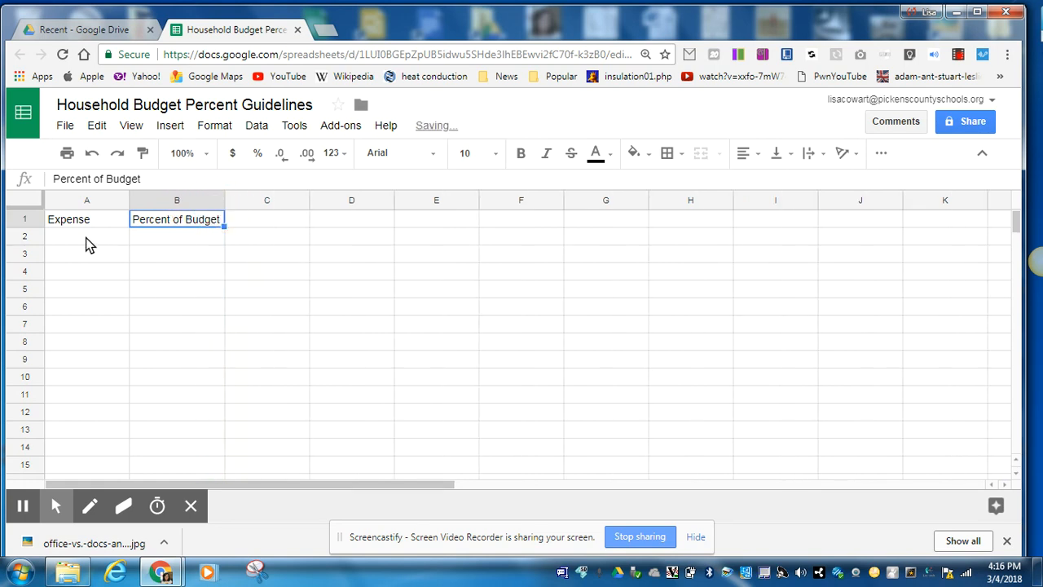
Bold the header row and widen column B so the Percent of Budget header fits
{"action": "left_click", "coordinate": [24, 222]}
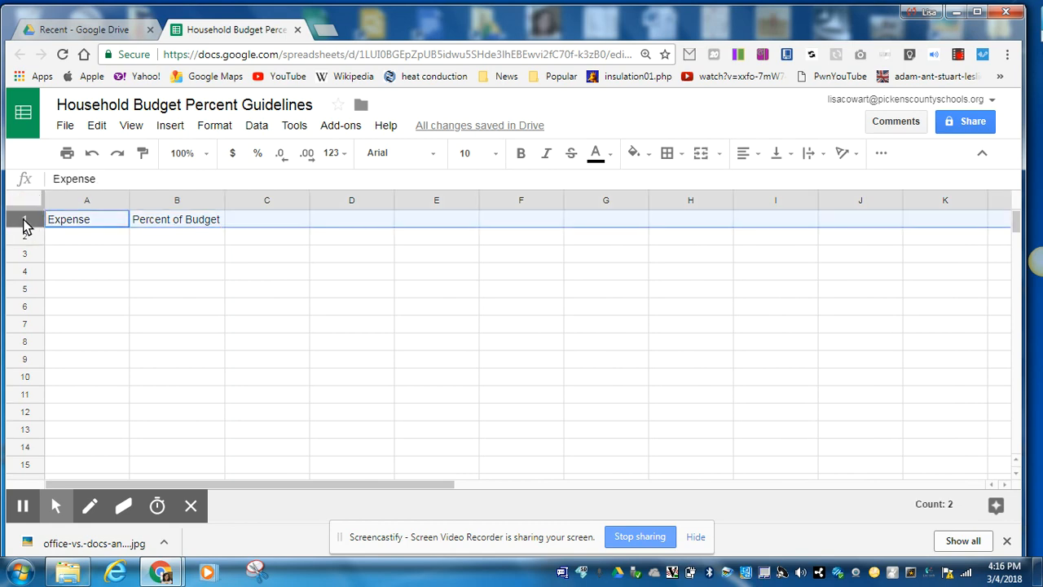
{"action": "left_click", "coordinate": [520, 155]}
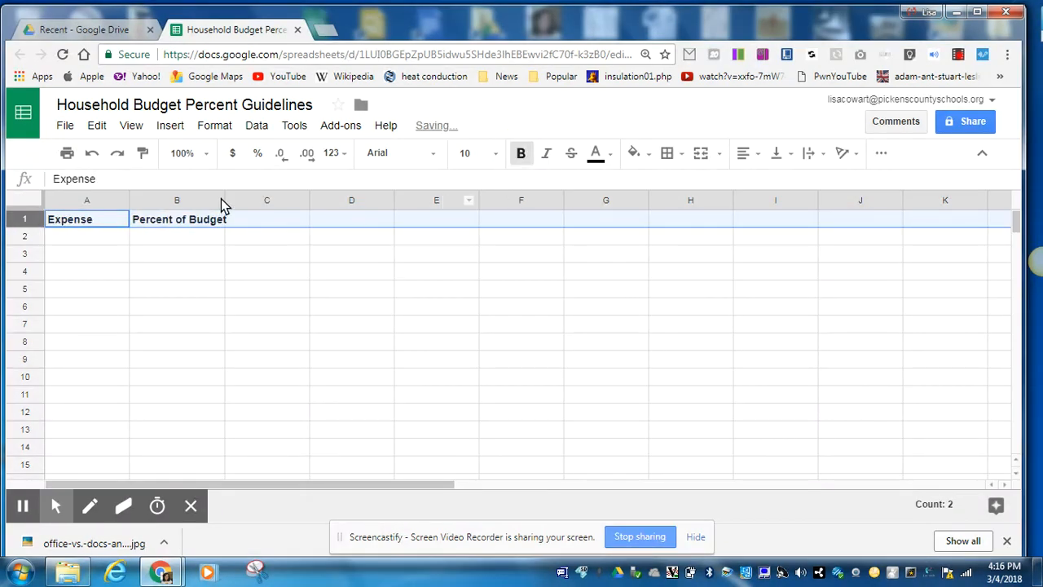
{"action": "left_click_drag", "start_coordinate": [226, 203], "coordinate": [234, 200]}
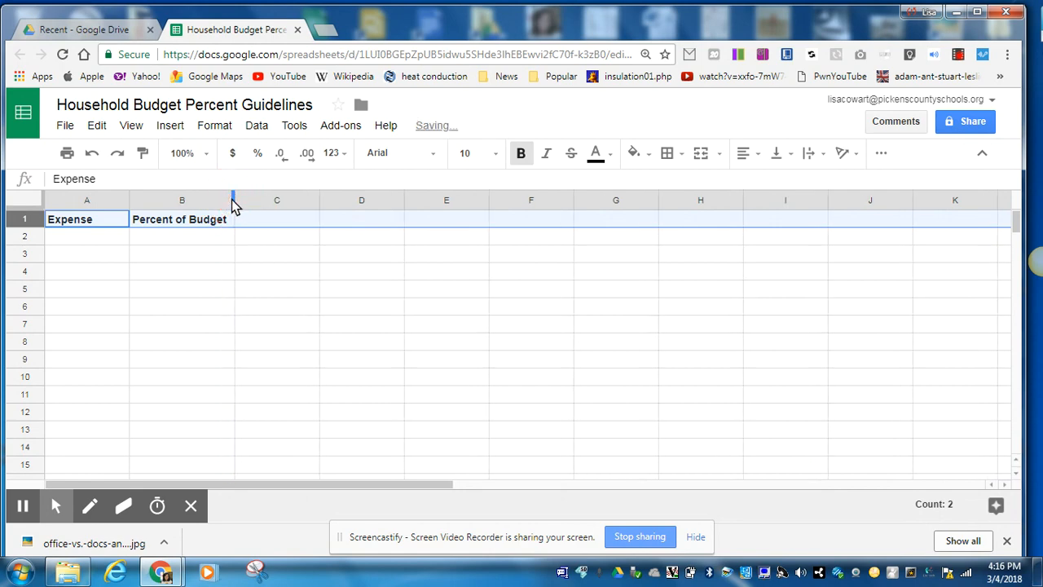
{"action": "left_click", "coordinate": [167, 253]}
{"action": "key", "text": "shift+Up"}
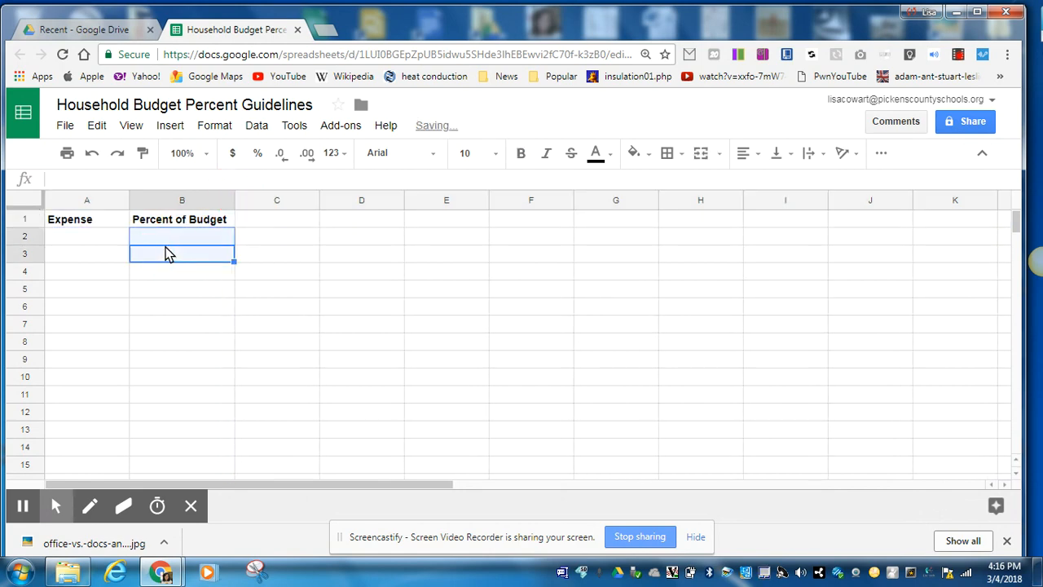
List the expenses Mortgage, Car, Groceries, Personal and Utilities in cells A2 through A6
{"action": "left_click", "coordinate": [77, 236]}
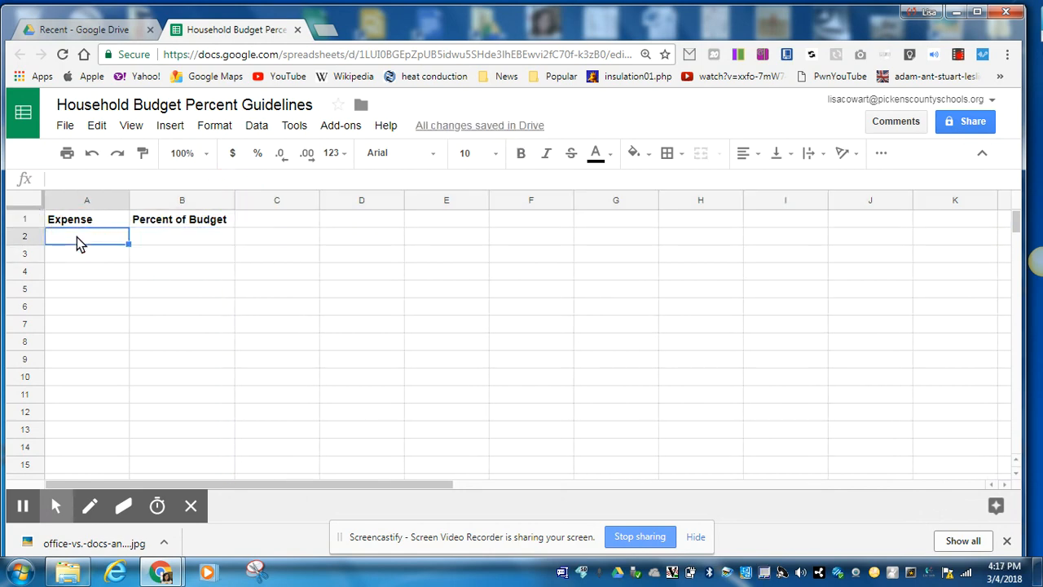
{"action": "type", "text": "Mortgage"}
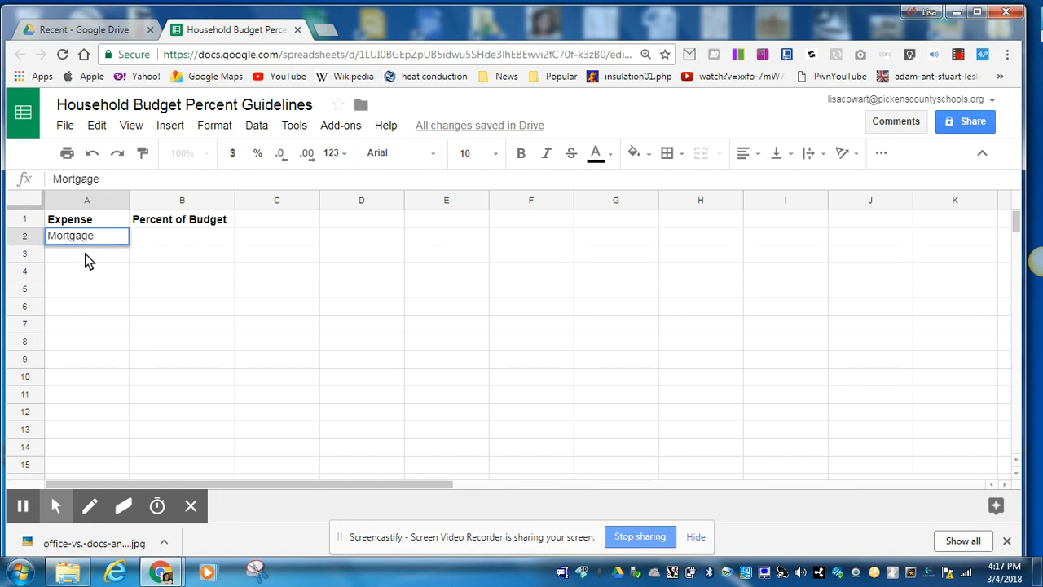
{"action": "key", "text": "Return"}
{"action": "type", "text": "Car"}
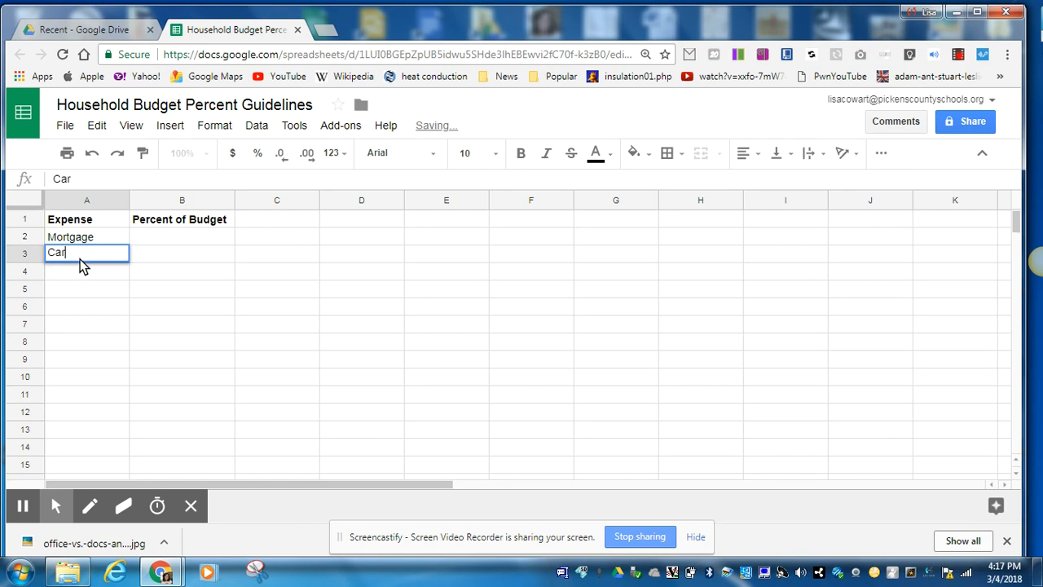
{"action": "left_click", "coordinate": [81, 277]}
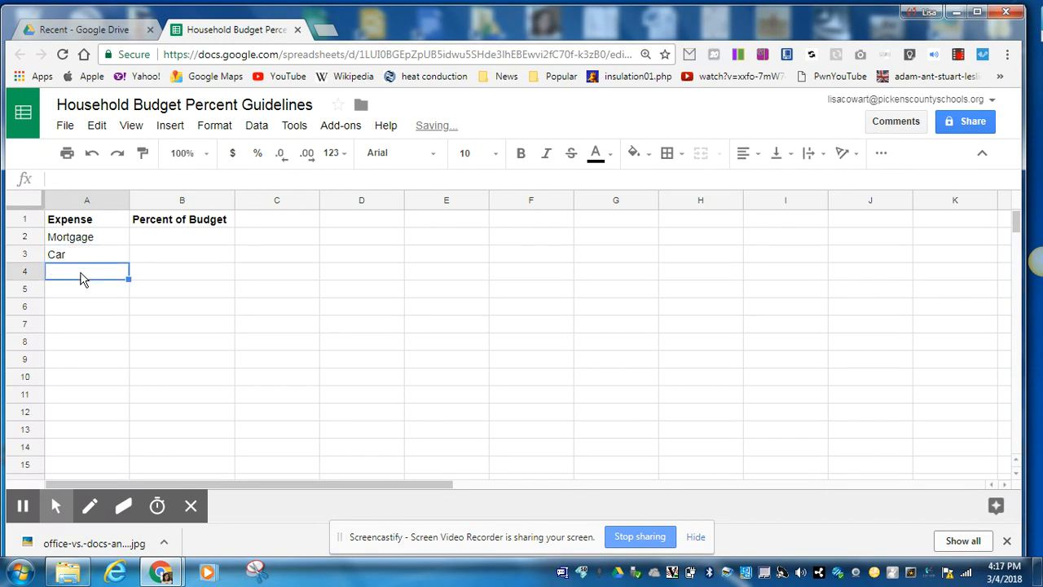
{"action": "type", "text": "Groceries"}
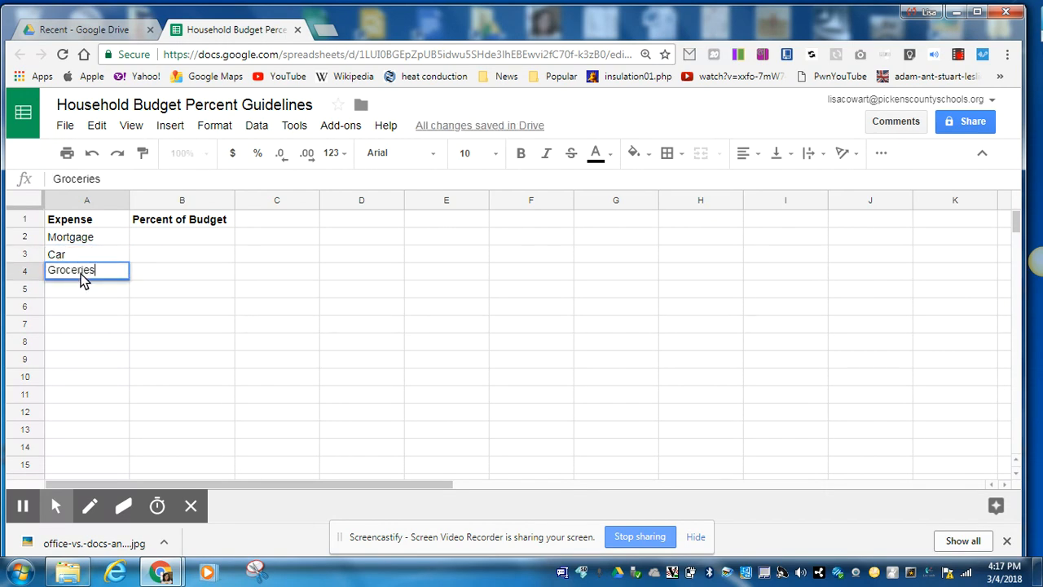
{"action": "left_click", "coordinate": [77, 292]}
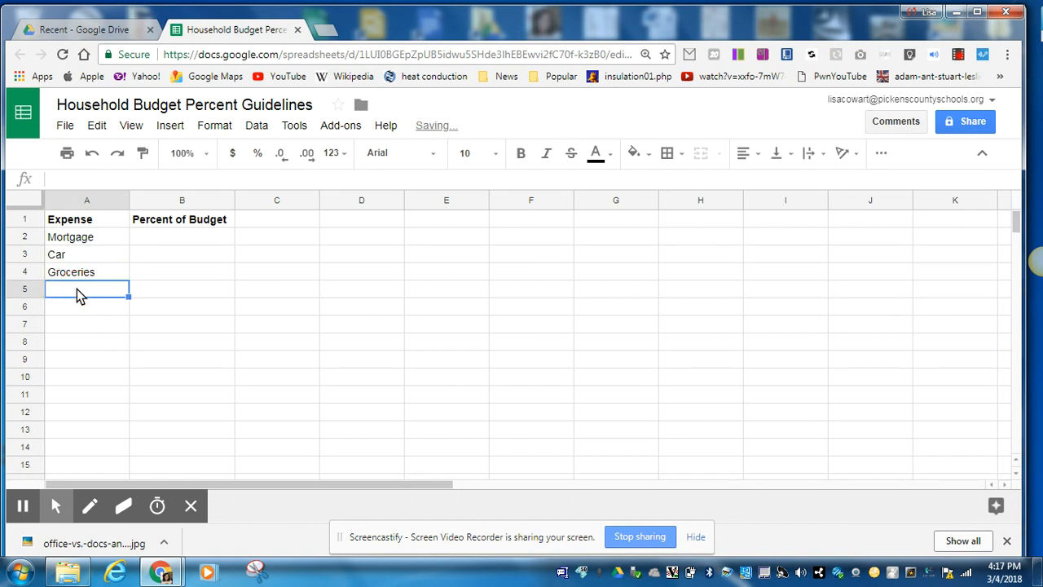
{"action": "type", "text": "Personal"}
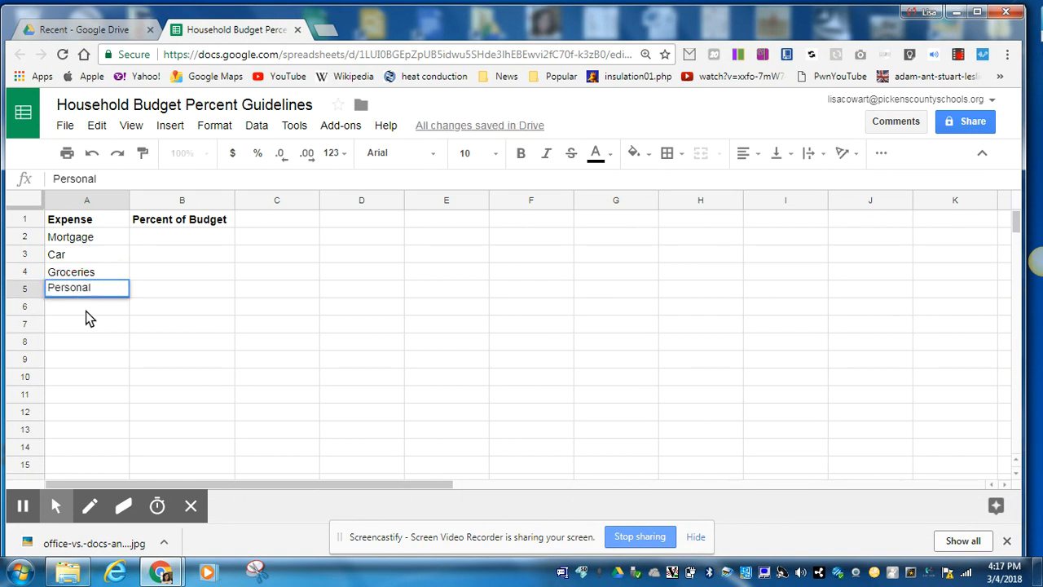
{"action": "left_click", "coordinate": [86, 308]}
{"action": "type", "text": "Util"}
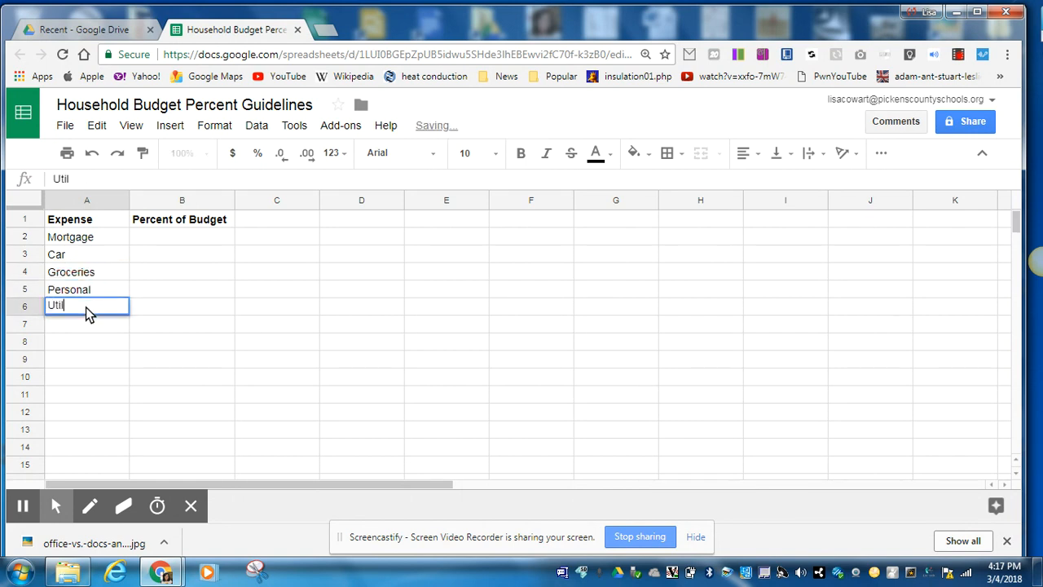
{"action": "type", "text": "ities"}
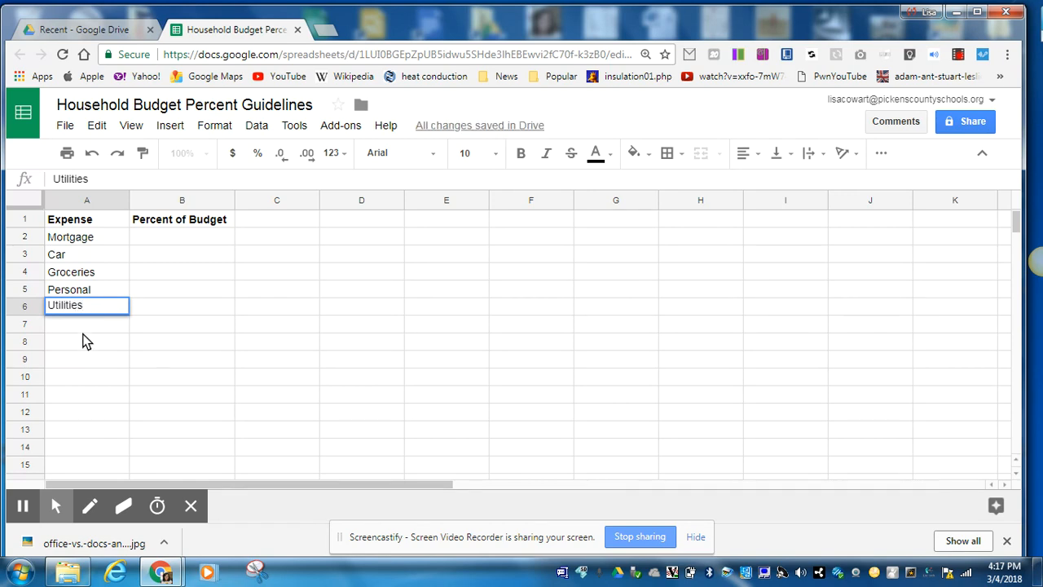
{"action": "key", "text": "Return"}
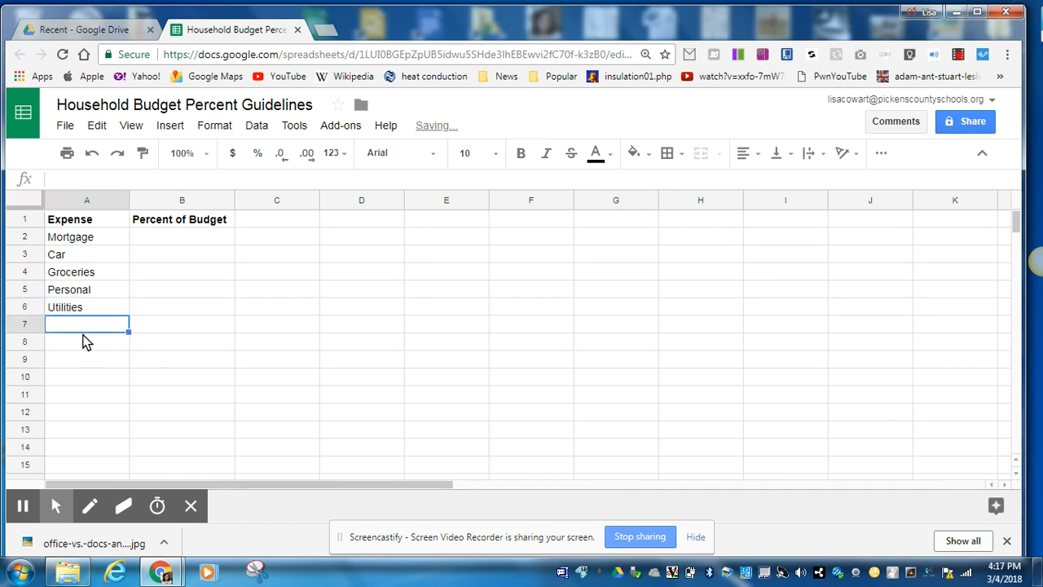
Continue the expense list with Transportation, Insurance, Debt, Savings and Discretionary in cells A7 through A11
{"action": "type", "text": "Transportation"}
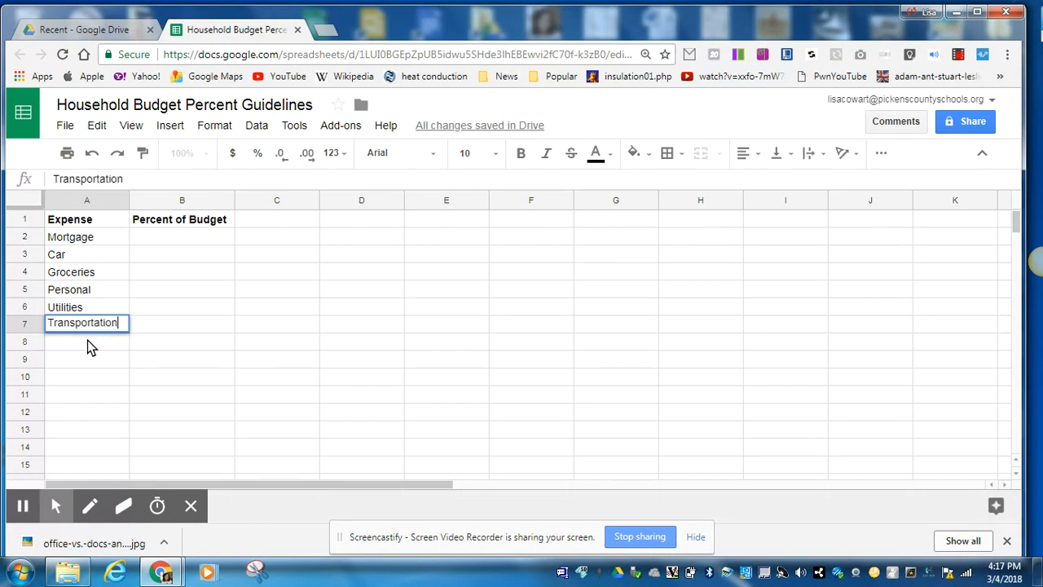
{"action": "key", "text": "Return"}
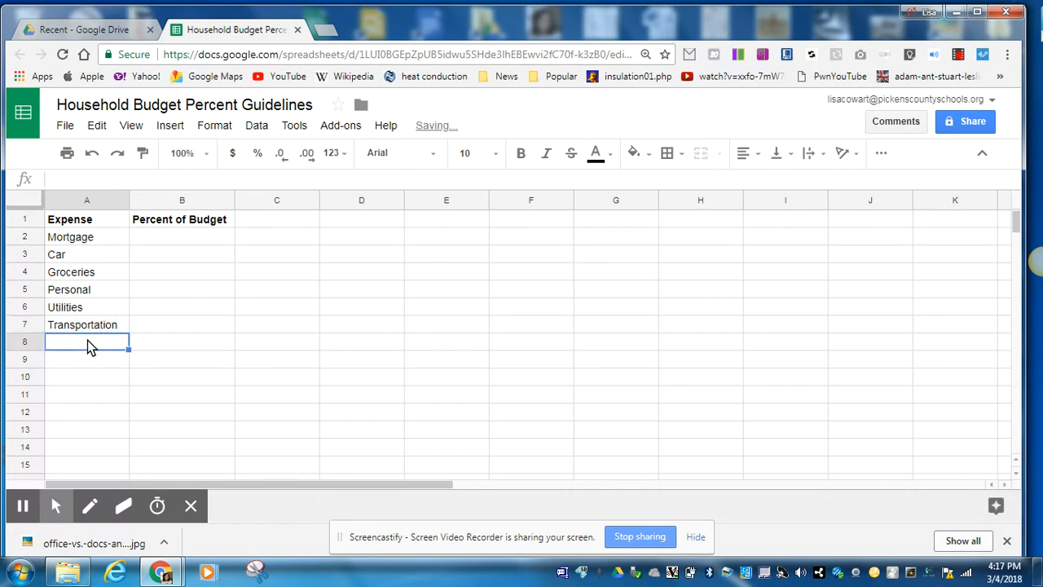
{"action": "type", "text": "Insurance"}
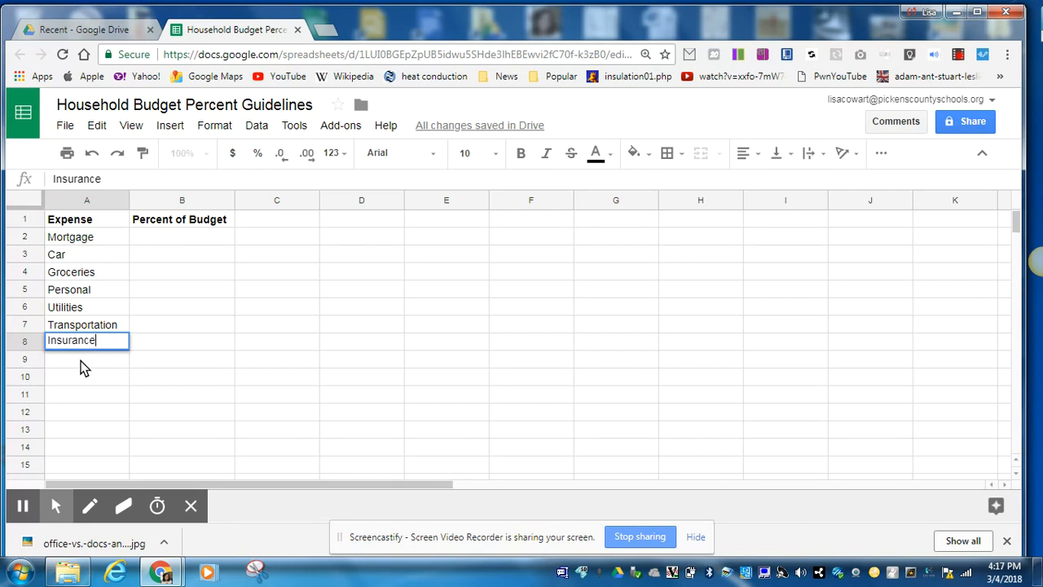
{"action": "key", "text": "Return"}
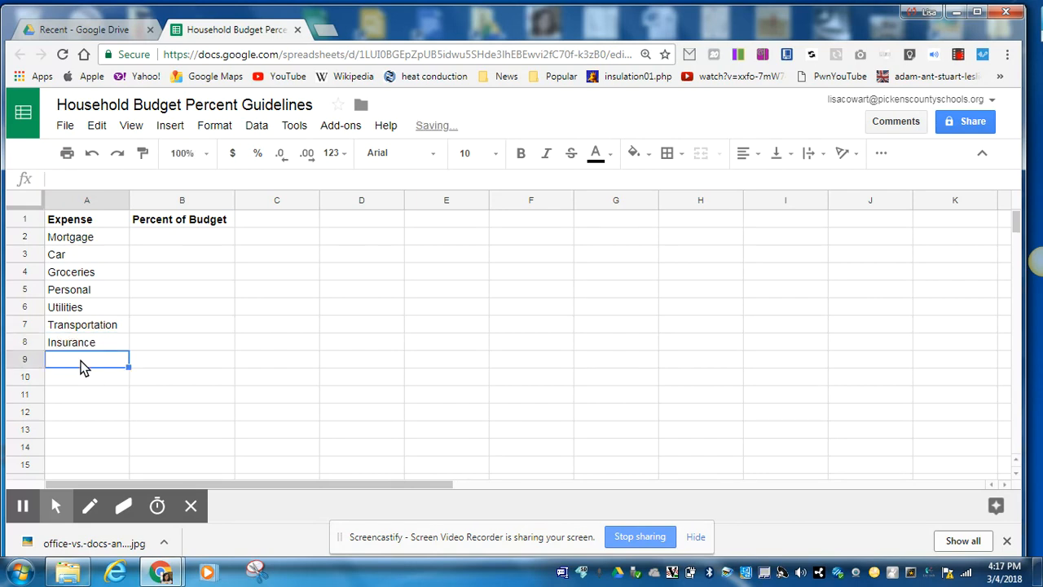
{"action": "type", "text": "Debt"}
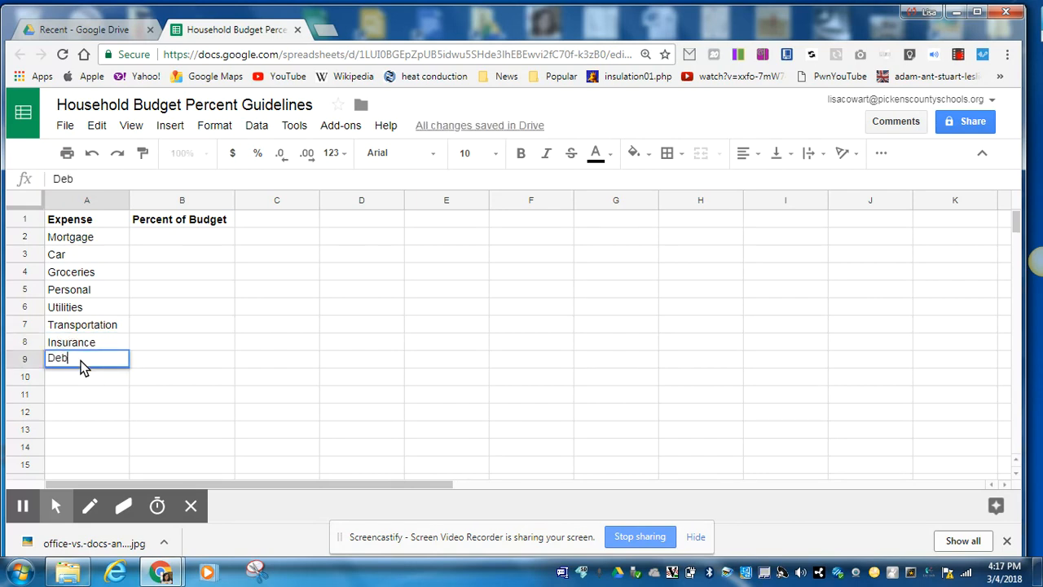
{"action": "left_click", "coordinate": [84, 379]}
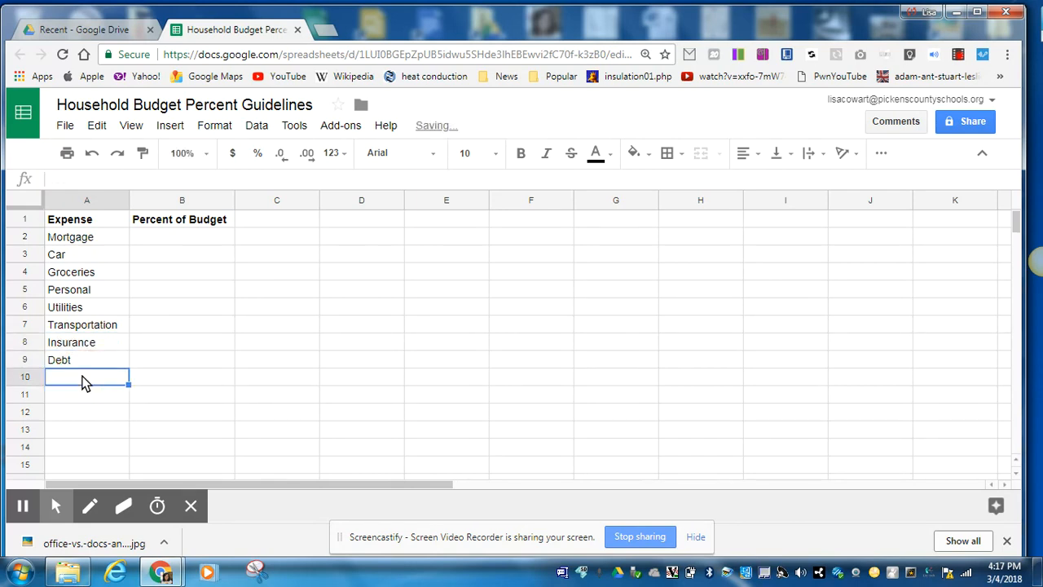
{"action": "type", "text": "Savings"}
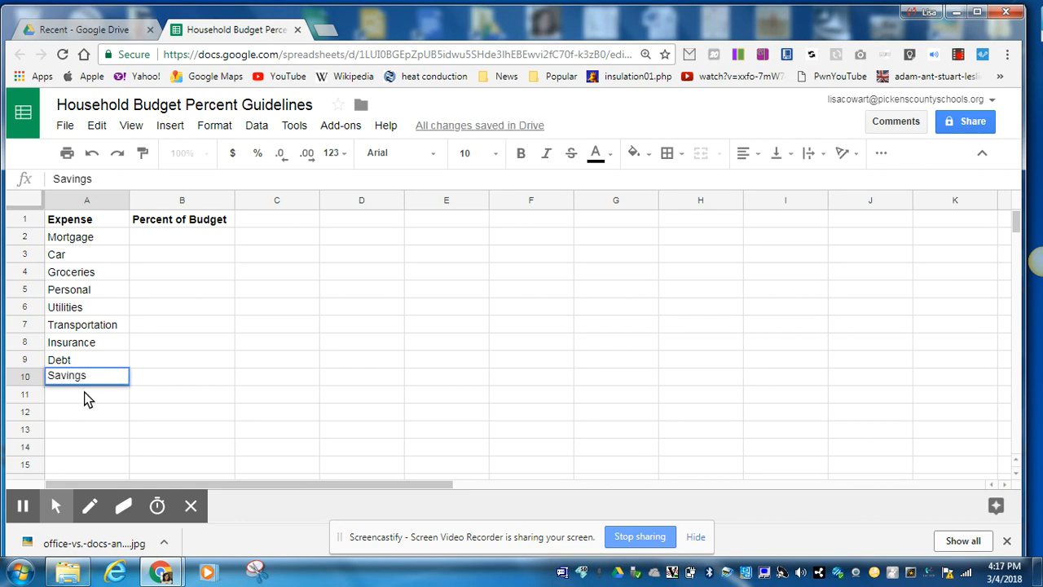
{"action": "left_click", "coordinate": [84, 391]}
{"action": "type", "text": "D"}
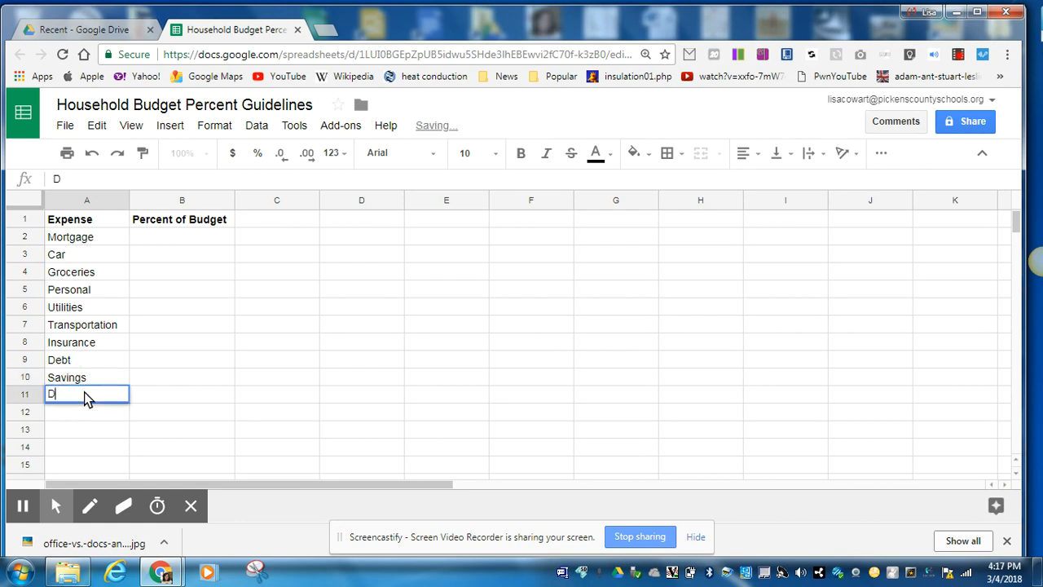
{"action": "type", "text": "iscretionary"}
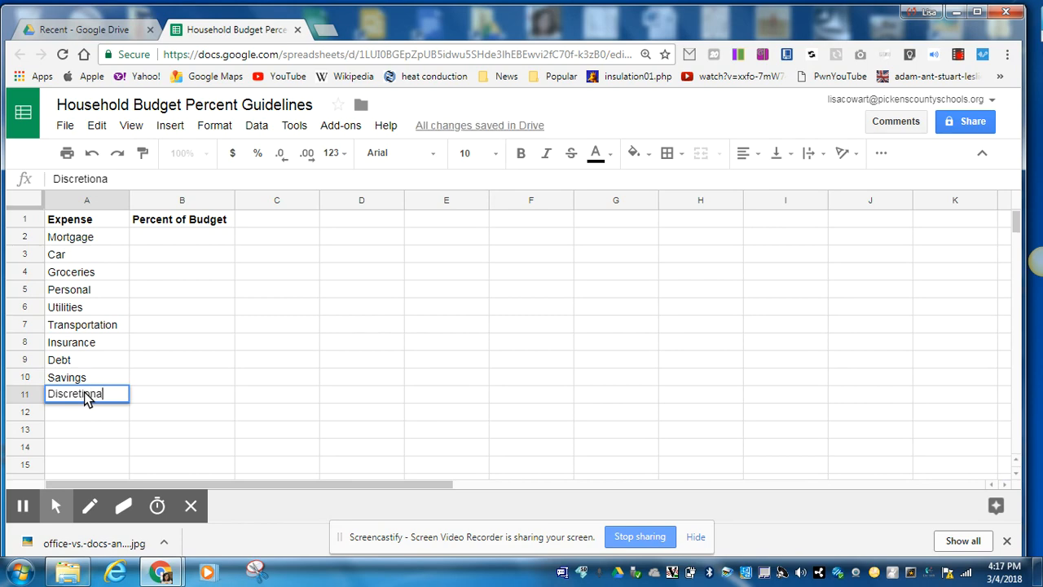
Enter the label Total: in cell A12 and format it bold and right-aligned
{"action": "left_click", "coordinate": [86, 413]}
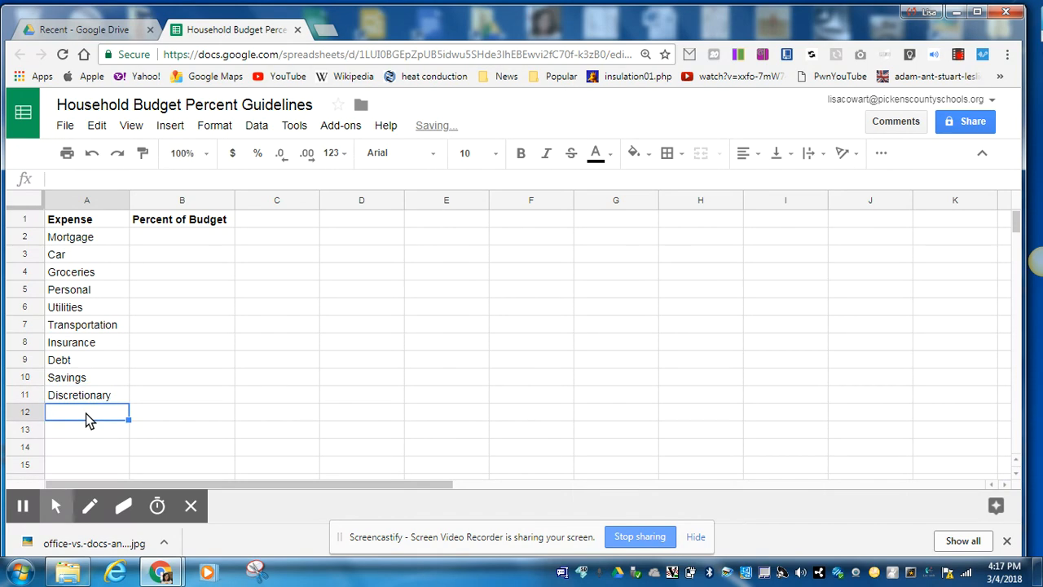
{"action": "type", "text": "Total:"}
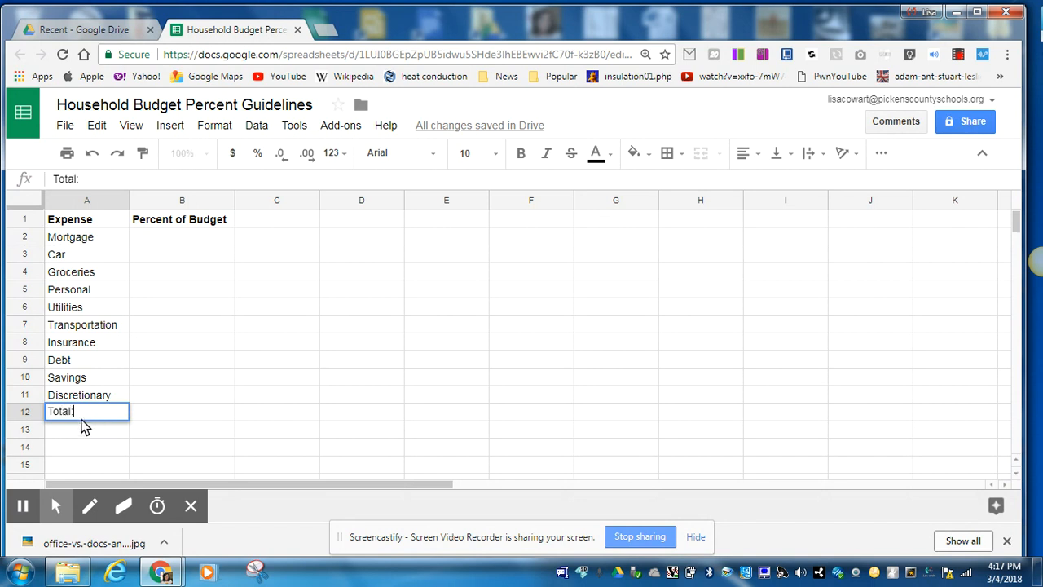
{"action": "left_click_drag", "start_coordinate": [78, 414], "coordinate": [44, 418]}
{"action": "left_click", "coordinate": [521, 154]}
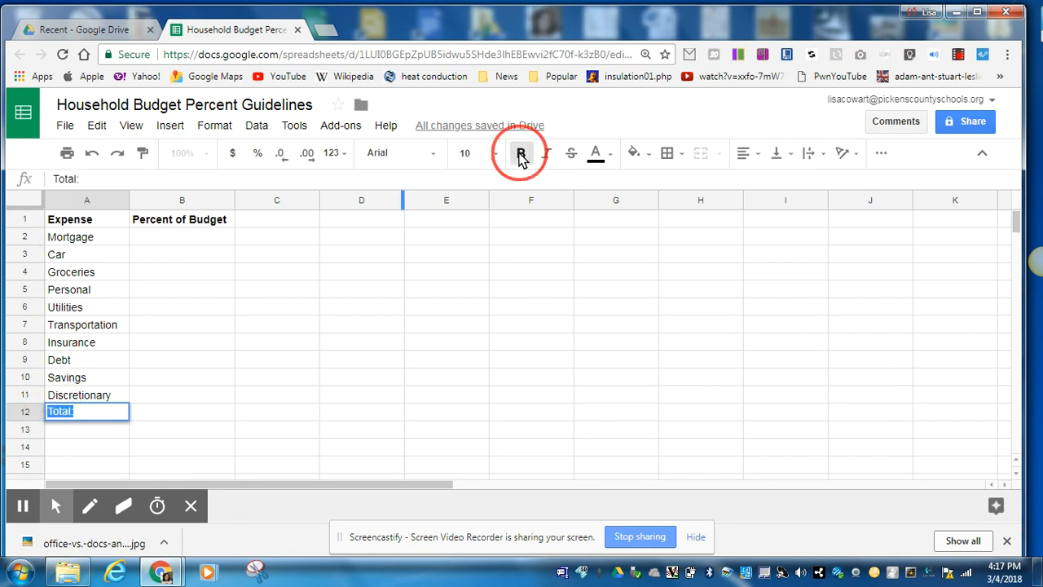
{"action": "left_click", "coordinate": [738, 157]}
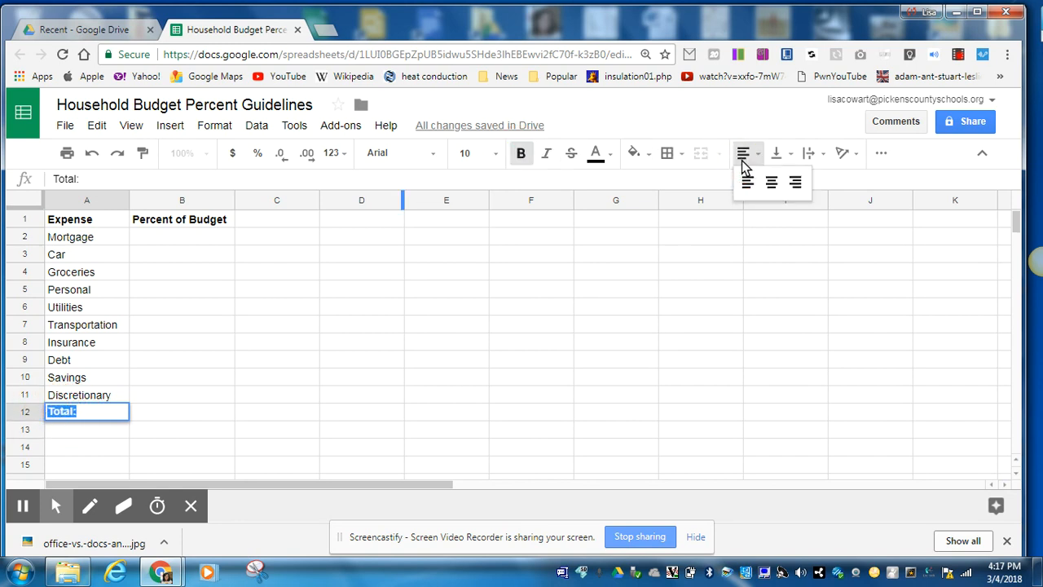
{"action": "left_click", "coordinate": [794, 183]}
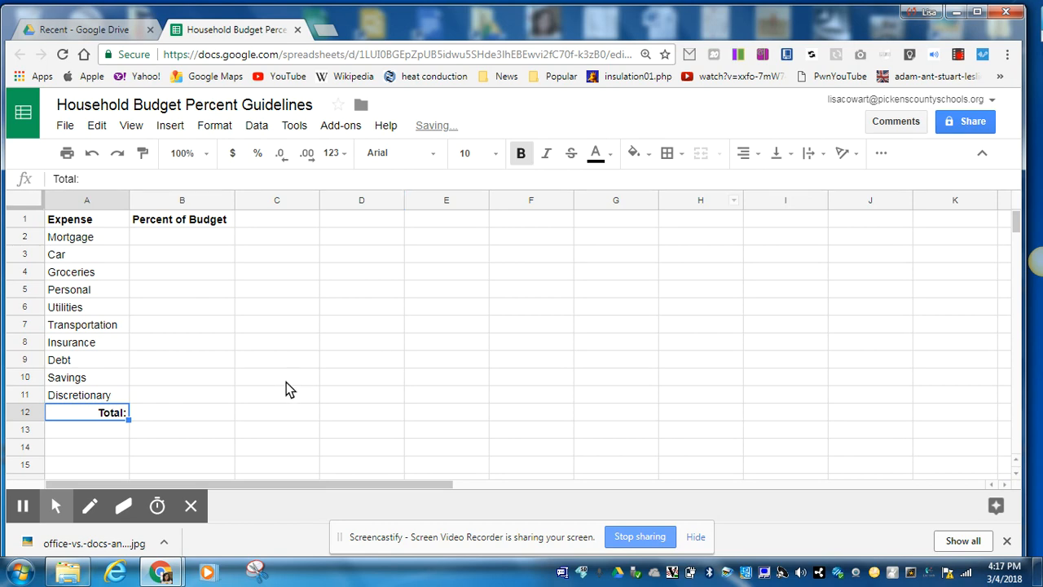
Enter the budget percentages as decimals: .25 for Mortgage, .1 for Car and .15 for Groceries in cells B2 through B4
{"action": "left_click", "coordinate": [186, 412]}
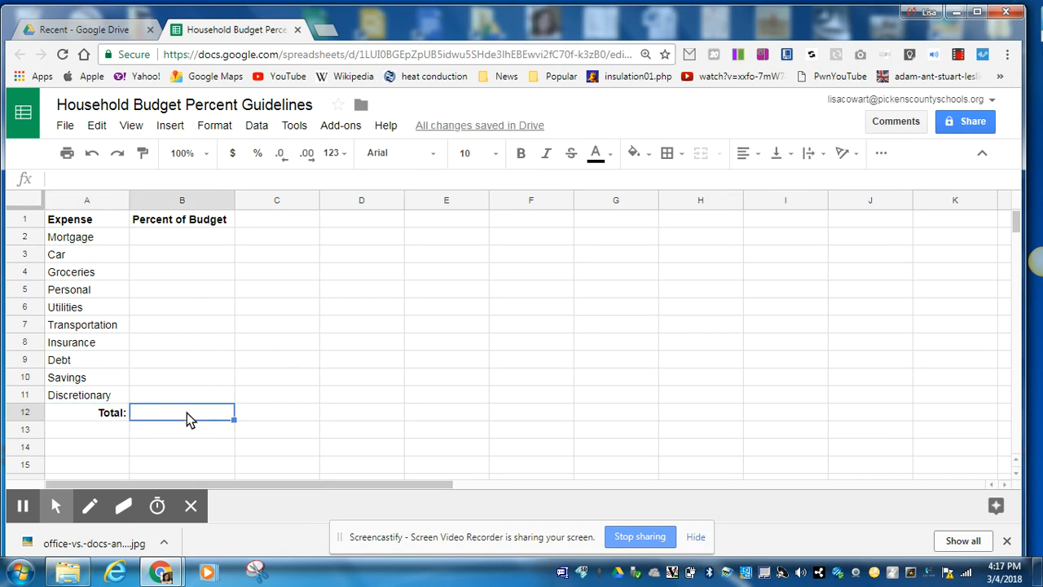
{"action": "left_click", "coordinate": [177, 243]}
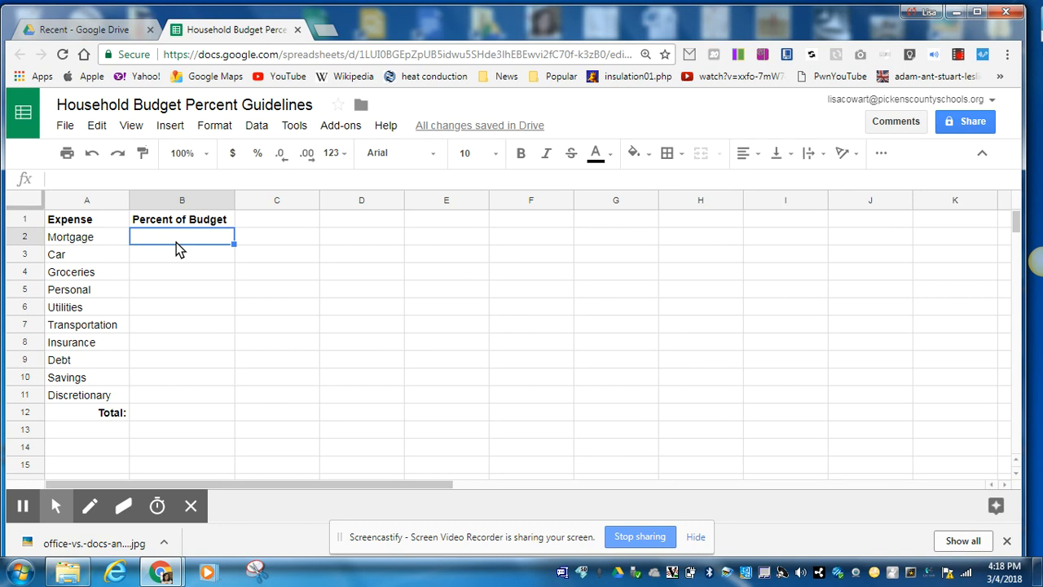
{"action": "type", "text": ".25"}
{"action": "left_click", "coordinate": [180, 255]}
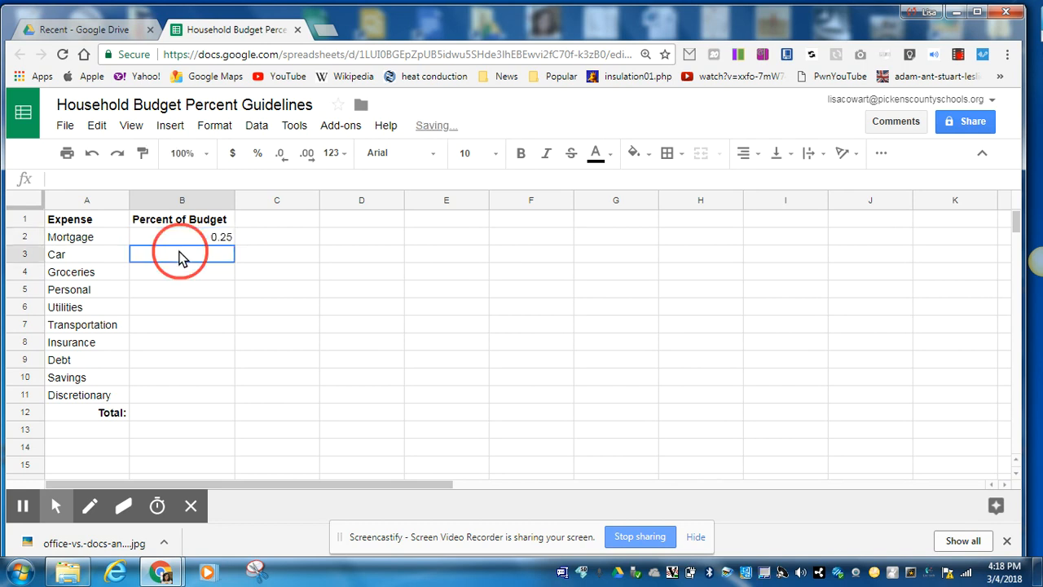
{"action": "type", "text": ".1"}
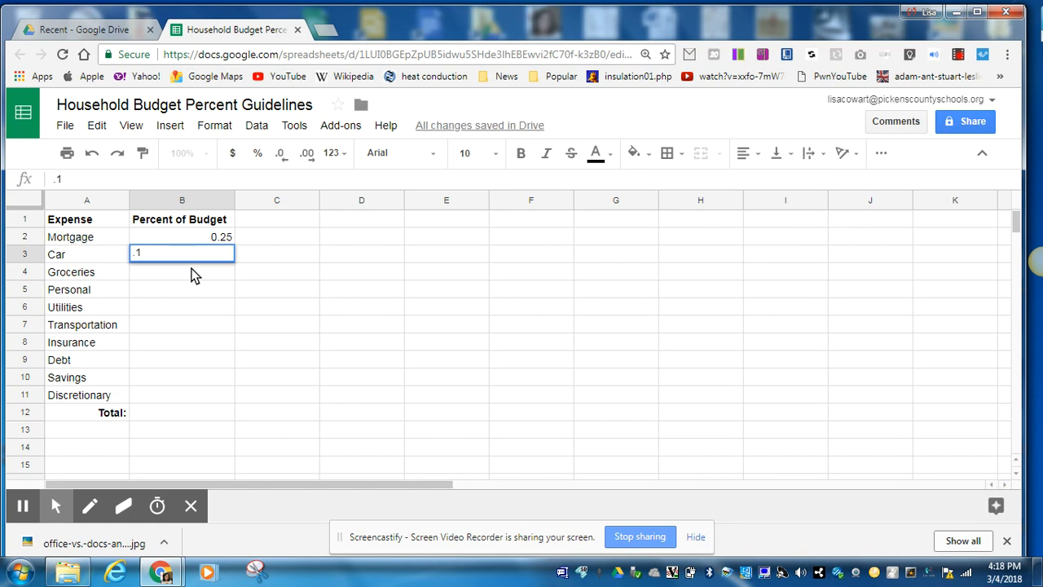
{"action": "key", "text": "Return"}
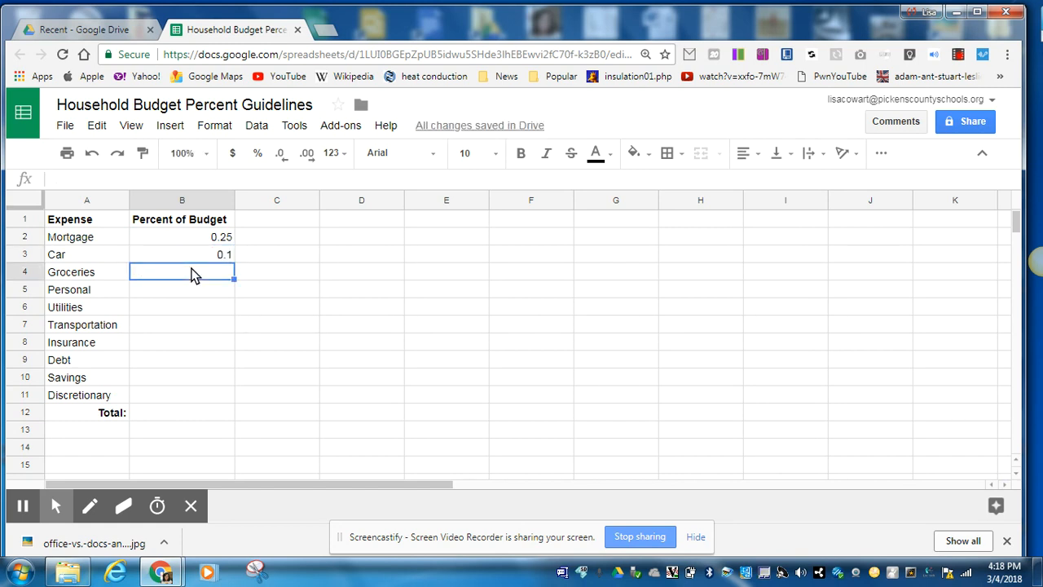
{"action": "type", "text": ".15"}
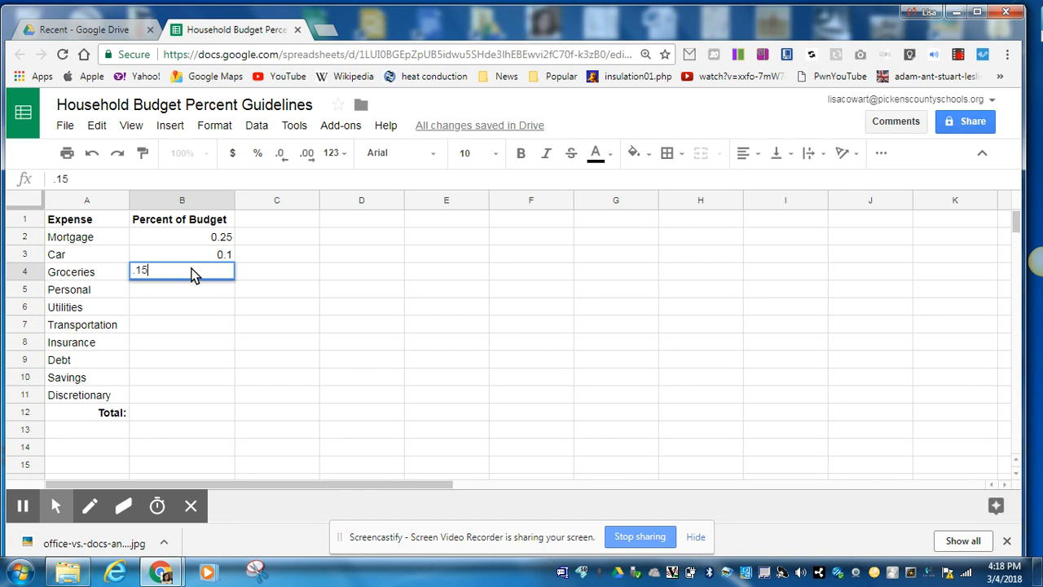
{"action": "key", "text": "Return"}
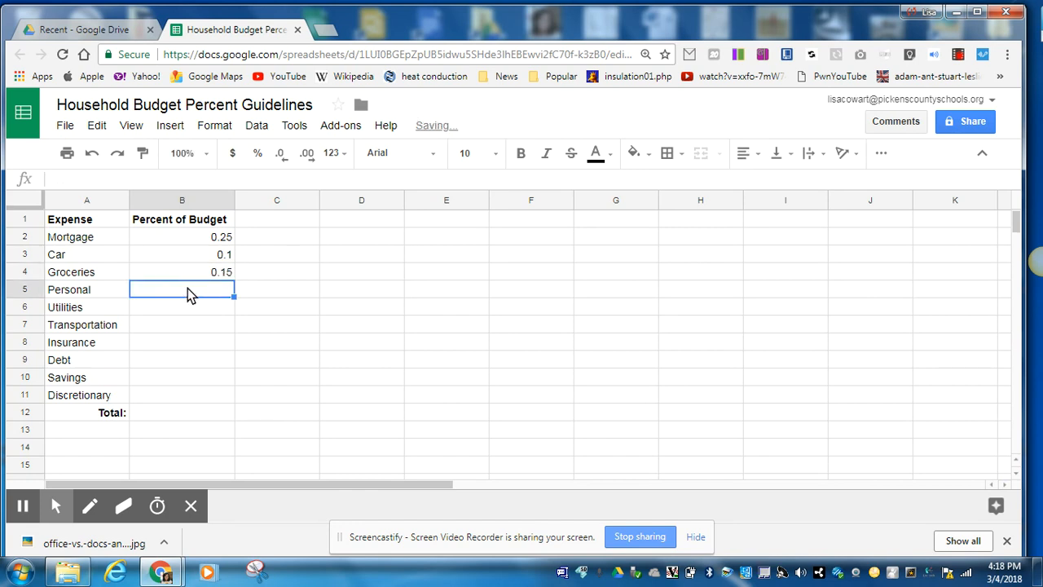
Enter the budget decimals .10 for Personal, .10 for Utilities and .02 for Transportation in cells B5 through B7
{"action": "type", "text": ".10"}
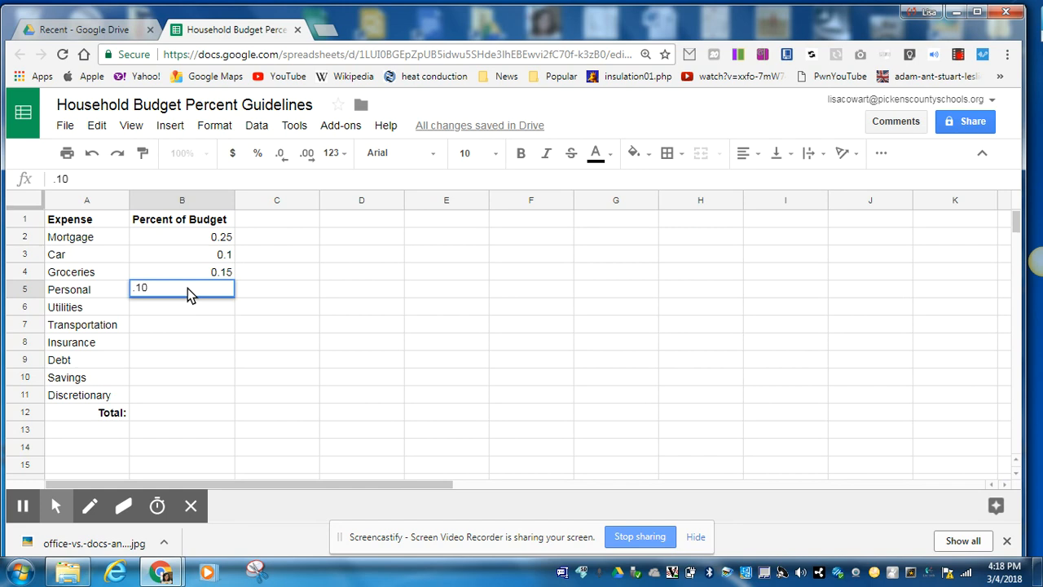
{"action": "key", "text": "Return"}
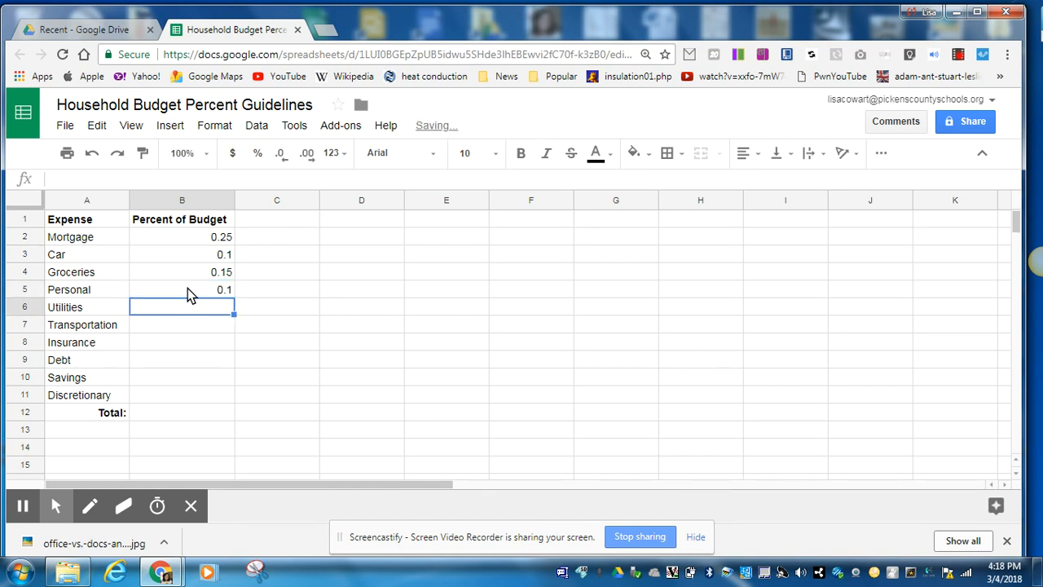
{"action": "type", "text": ".10"}
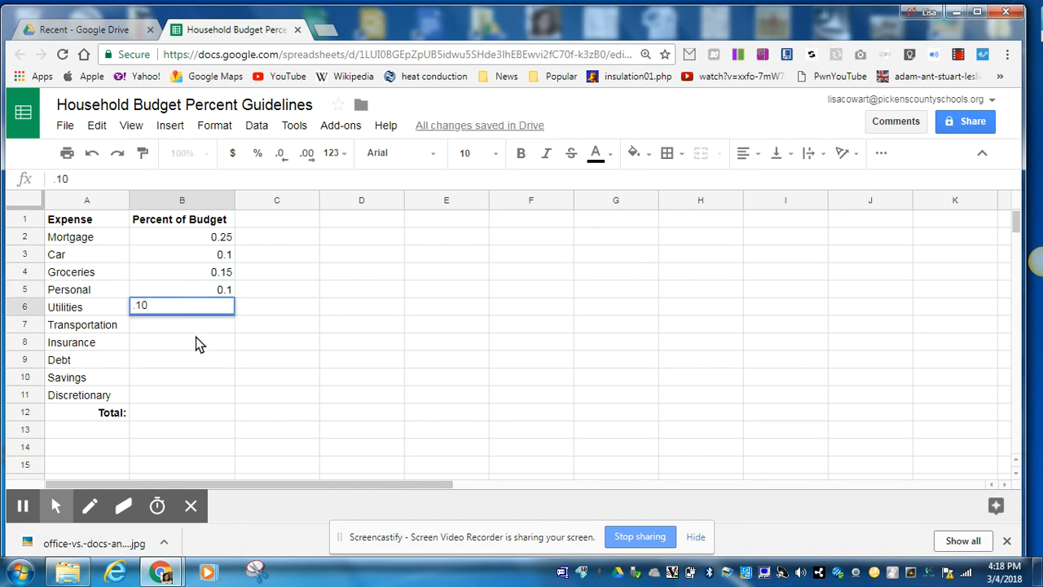
{"action": "left_click", "coordinate": [195, 334]}
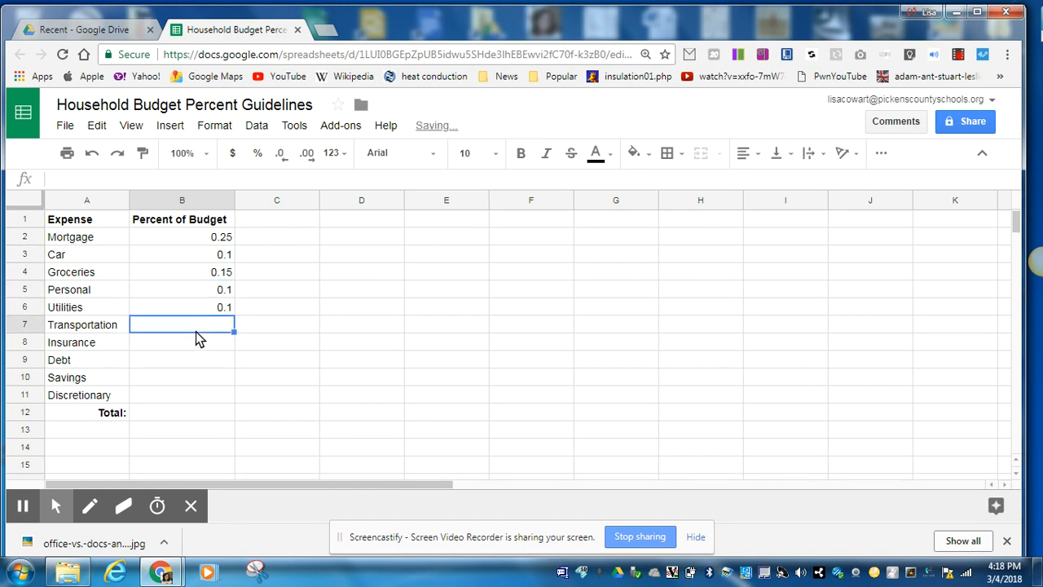
{"action": "type", "text": ".02"}
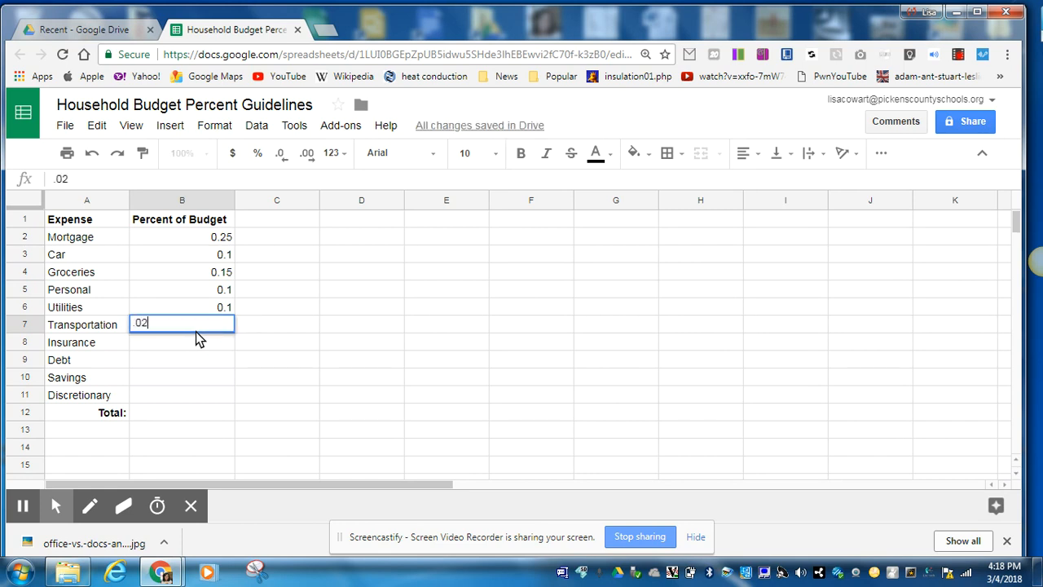
{"action": "left_click", "coordinate": [193, 345]}
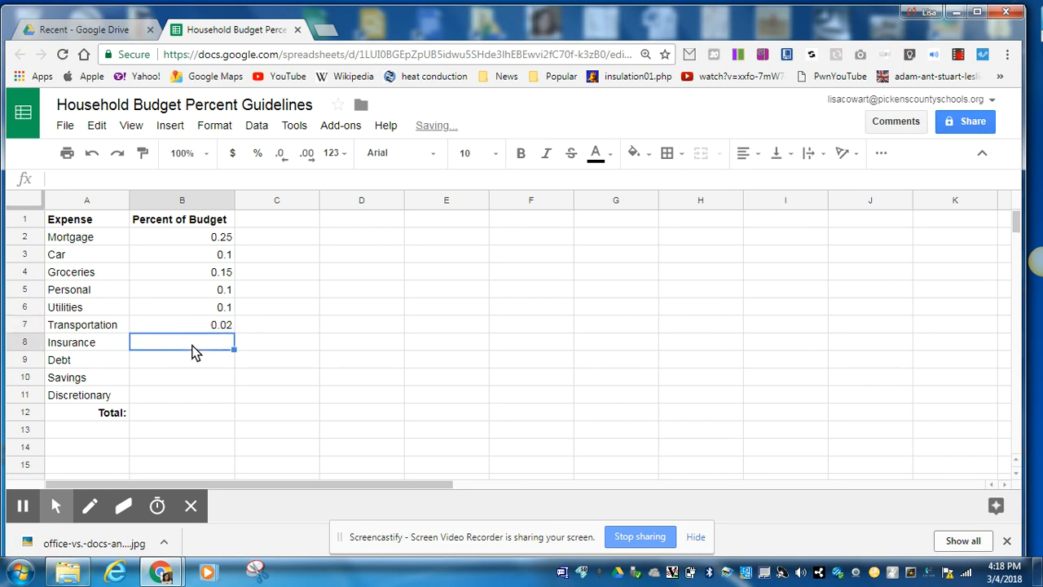
Enter .05 for Insurance, .08 for Debt, .07 for Savings and .08 for Discretionary in cells B8 through B11
{"action": "type", "text": ".05"}
{"action": "left_click", "coordinate": [195, 361]}
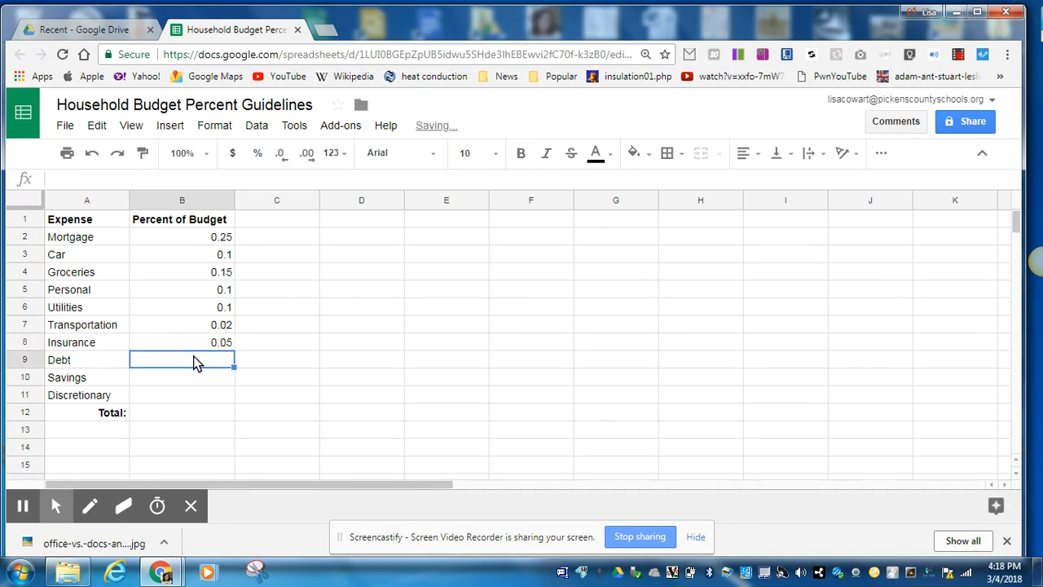
{"action": "type", "text": ".08"}
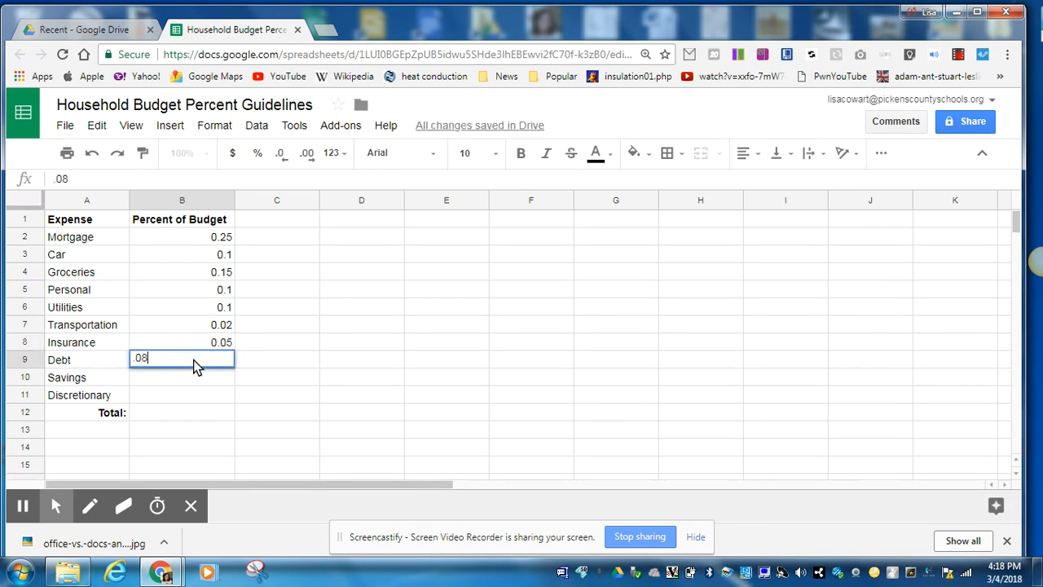
{"action": "left_click", "coordinate": [194, 375]}
{"action": "type", "text": ".07"}
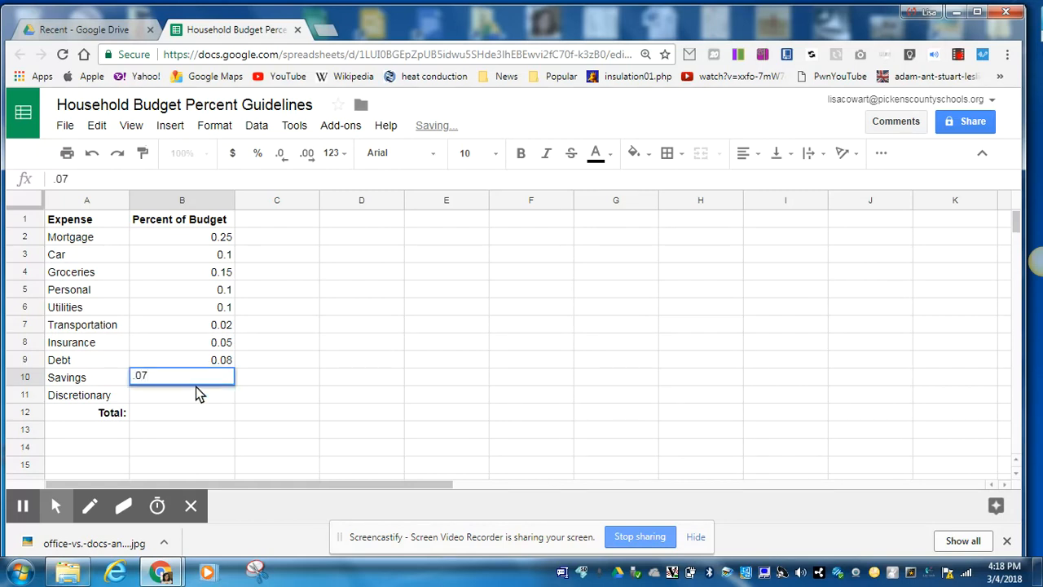
{"action": "left_click", "coordinate": [195, 393]}
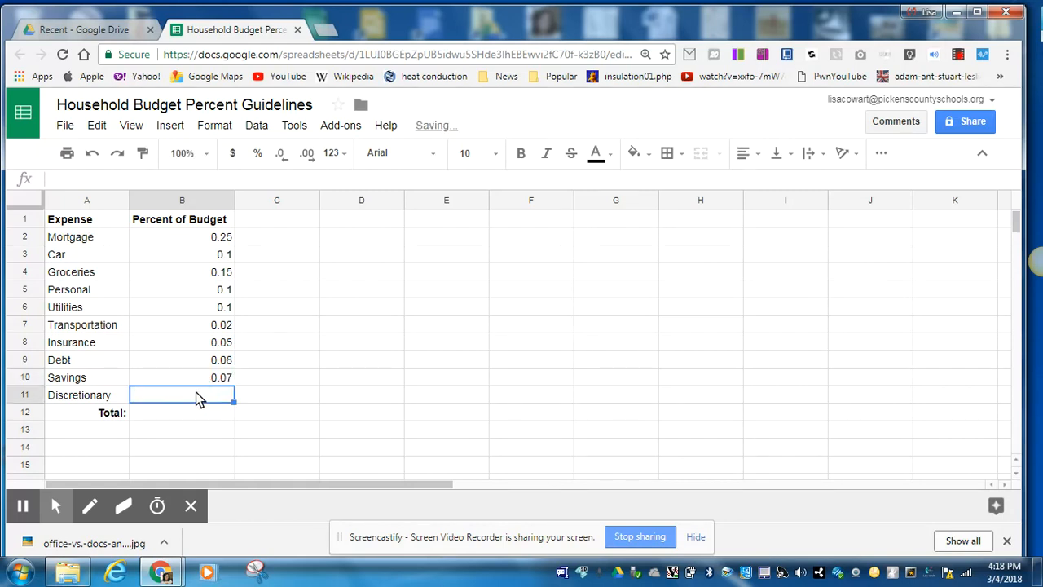
{"action": "type", "text": ".08"}
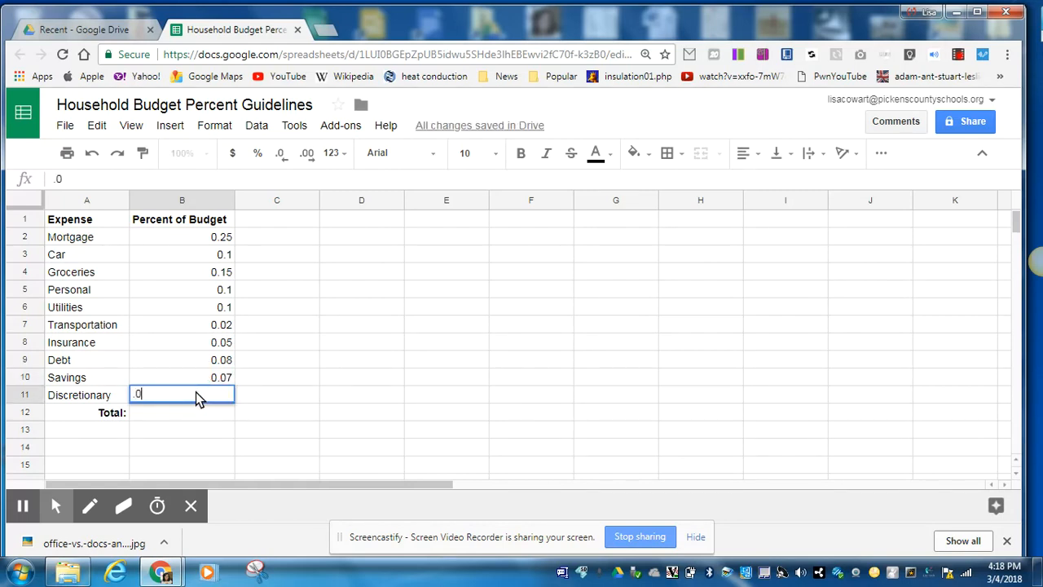
{"action": "left_click", "coordinate": [202, 414]}
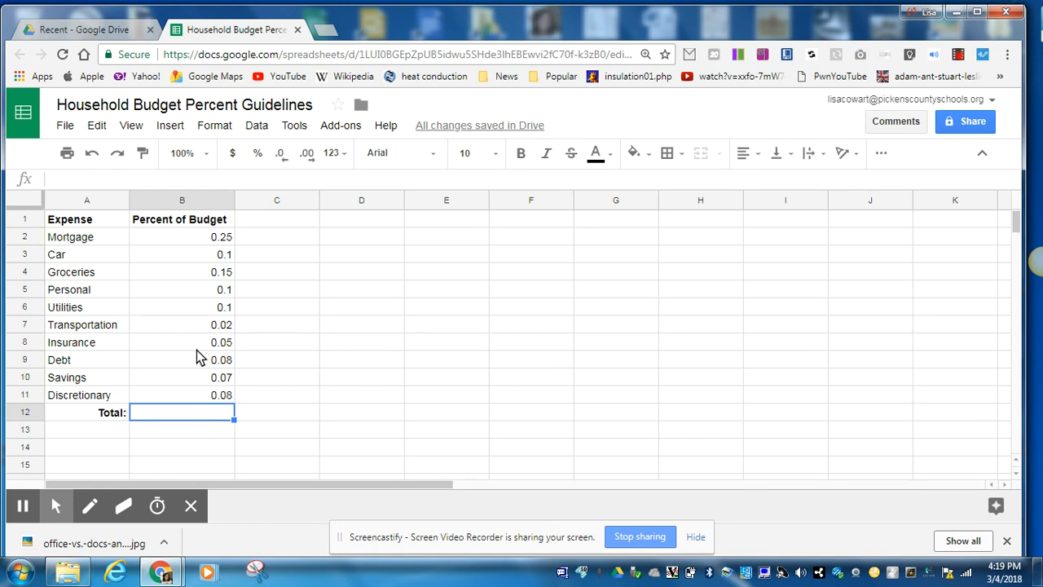
Format all of column B with the Percent number format
{"action": "left_click", "coordinate": [174, 198]}
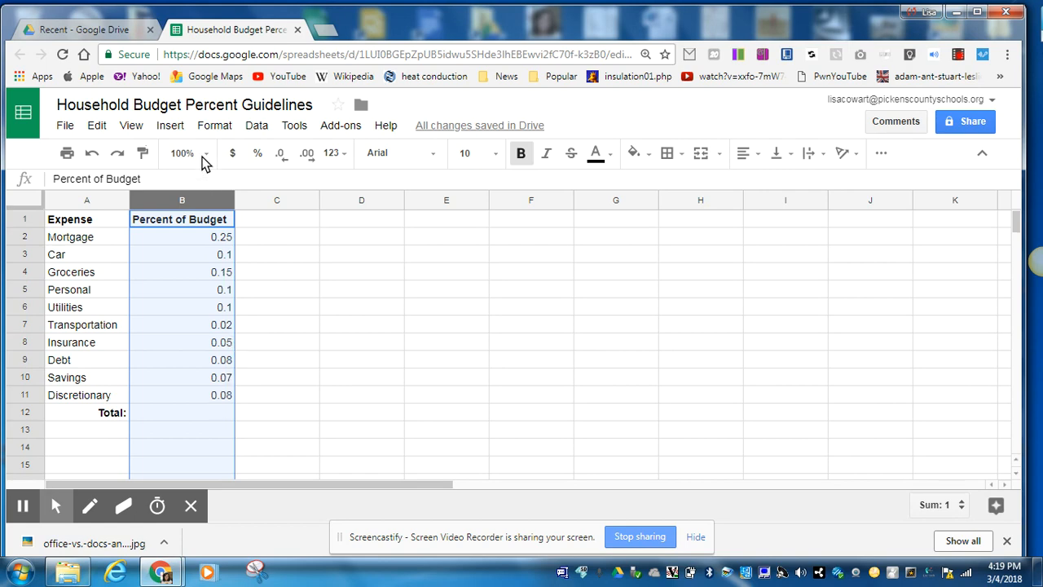
{"action": "left_click", "coordinate": [213, 127]}
{"action": "mouse_move", "coordinate": [228, 153]}
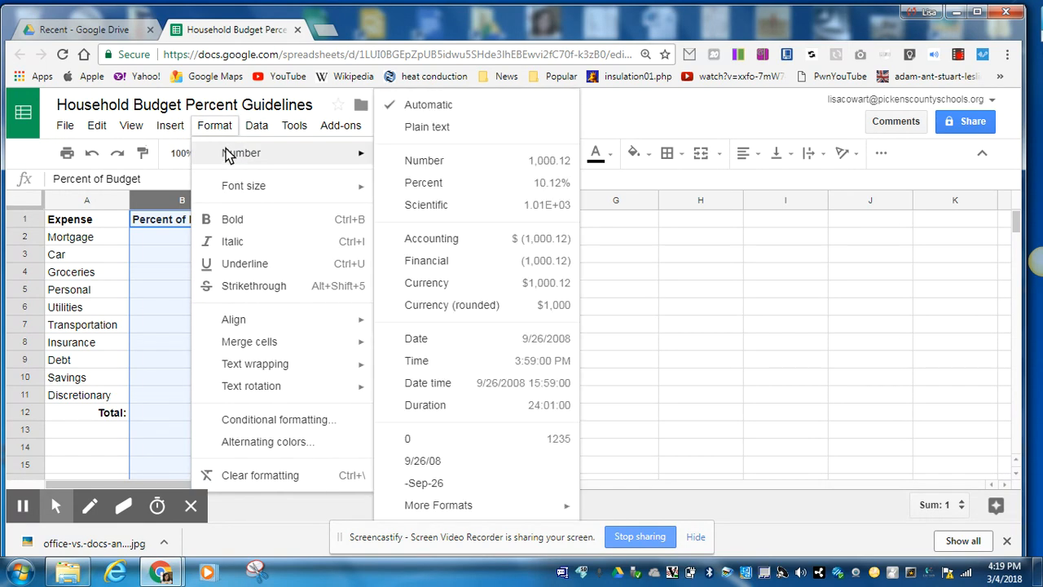
{"action": "left_click", "coordinate": [430, 181]}
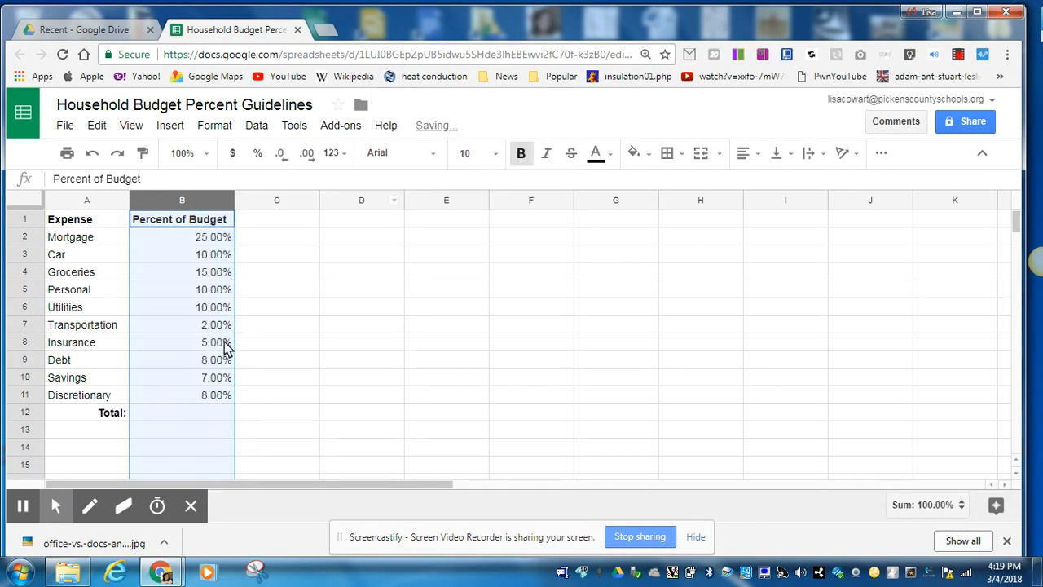
Total the budget percentages in cell B12 with the SUM function over the range B2:B11
{"action": "left_click", "coordinate": [203, 416]}
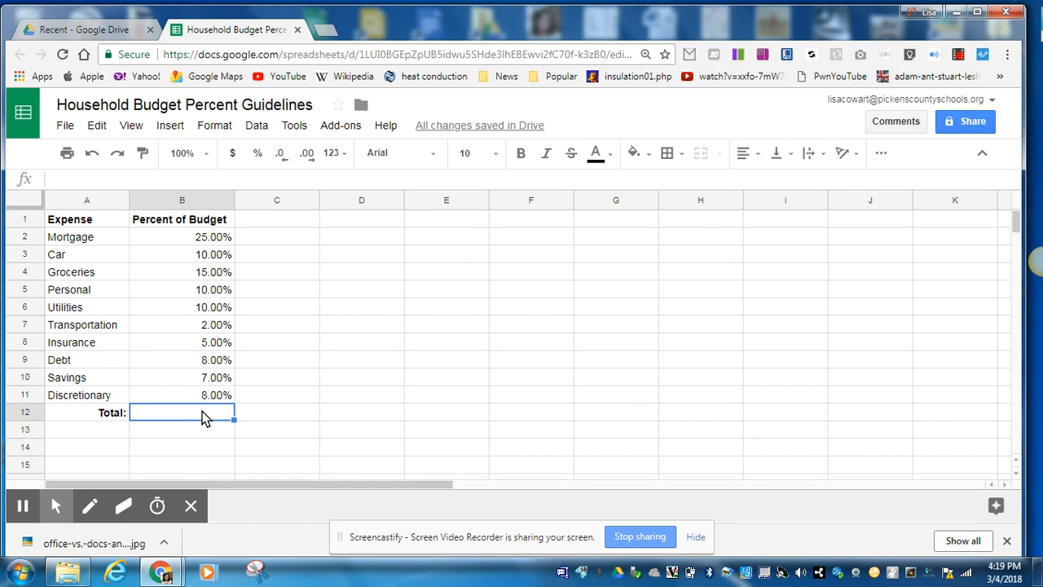
{"action": "type", "text": "="}
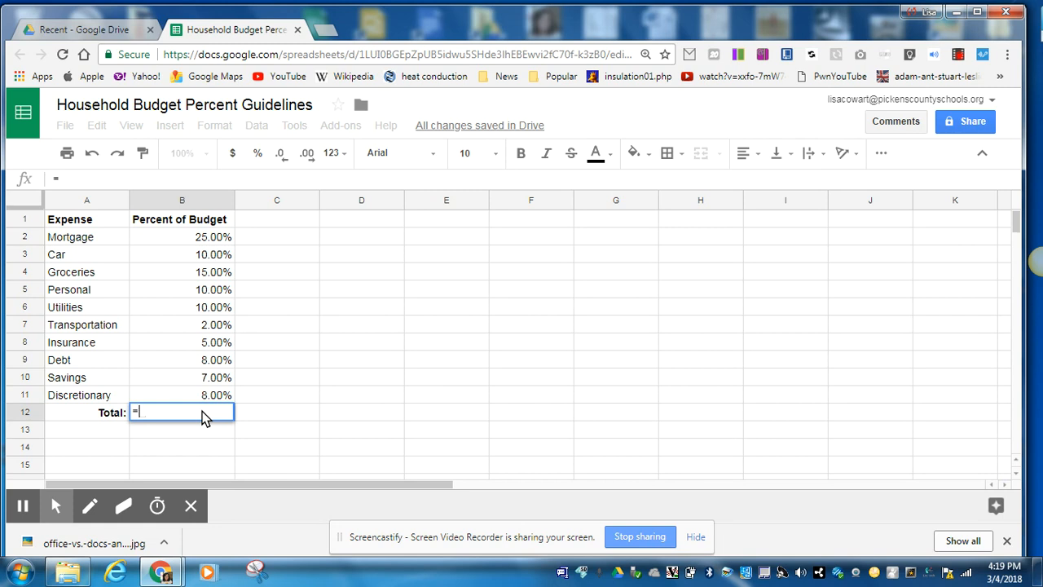
{"action": "left_click", "coordinate": [887, 154]}
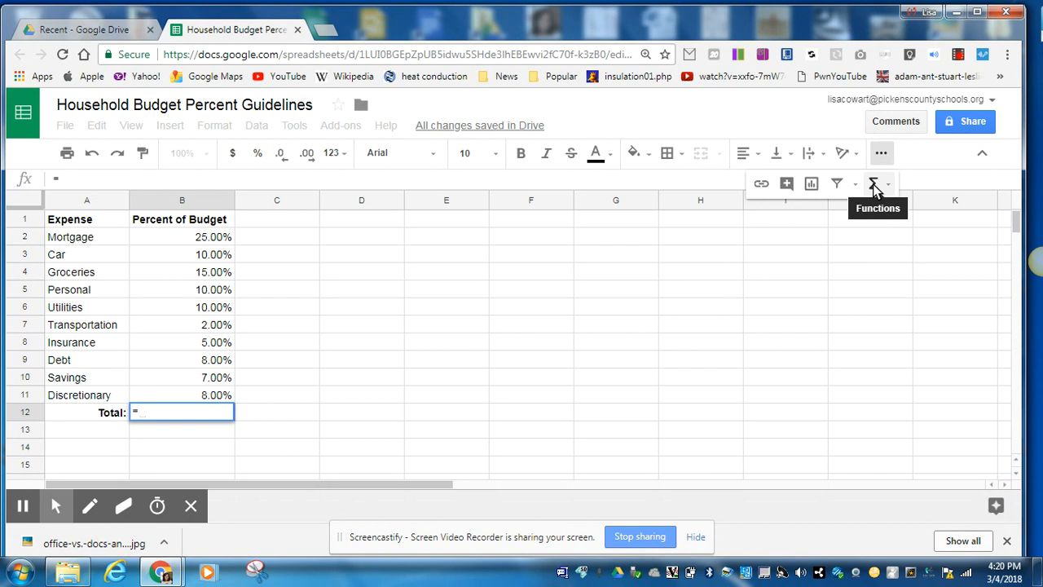
{"action": "left_click", "coordinate": [872, 184]}
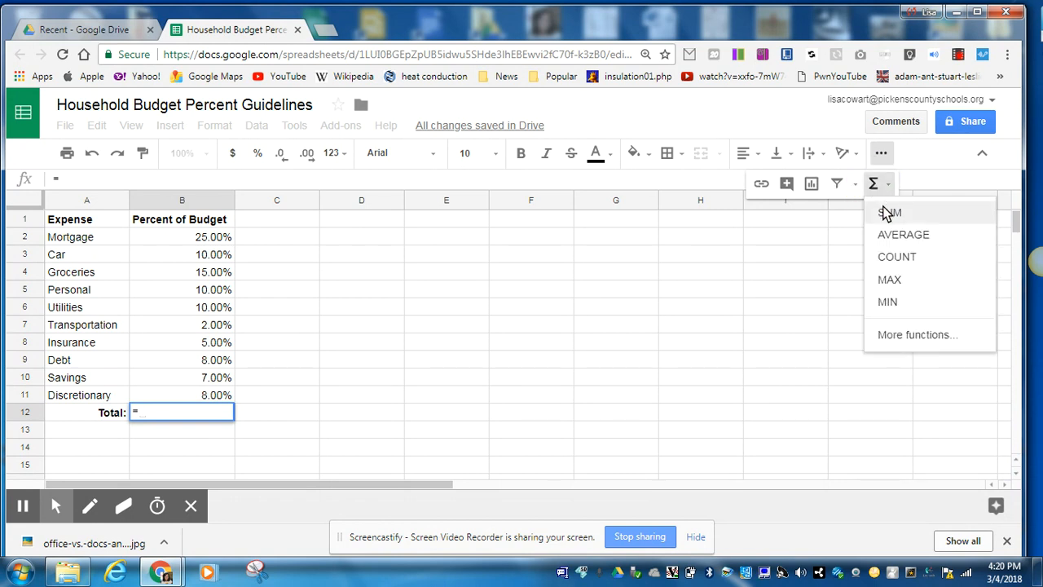
{"action": "left_click", "coordinate": [887, 210]}
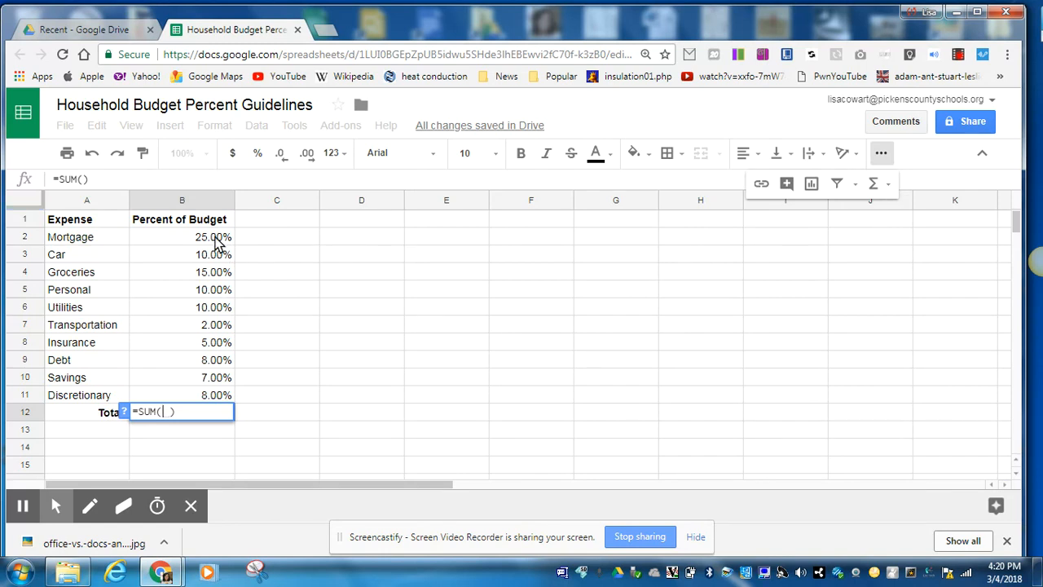
{"action": "left_click_drag", "start_coordinate": [215, 238], "coordinate": [221, 397]}
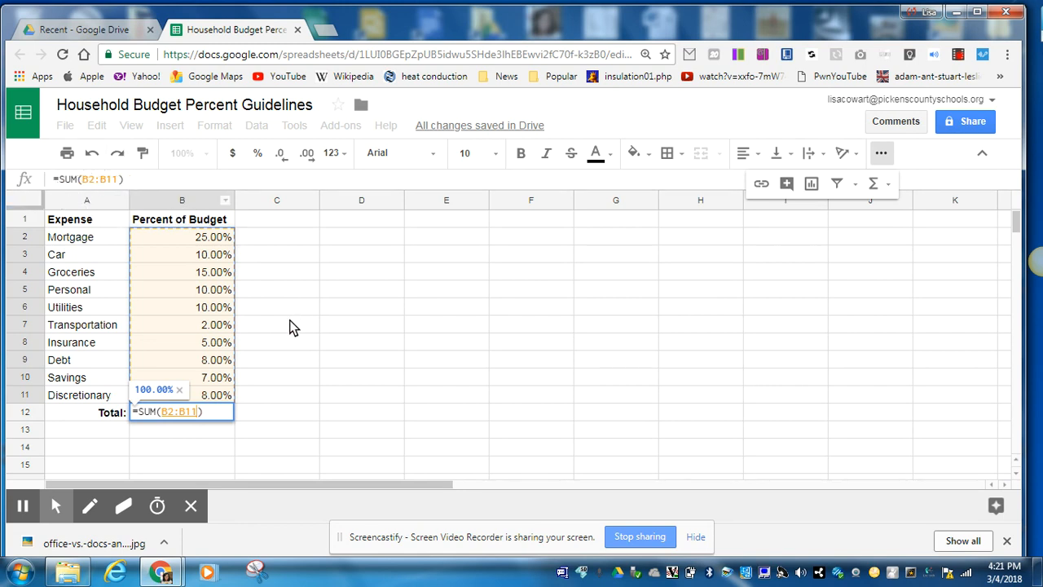
{"action": "key", "text": "Return"}
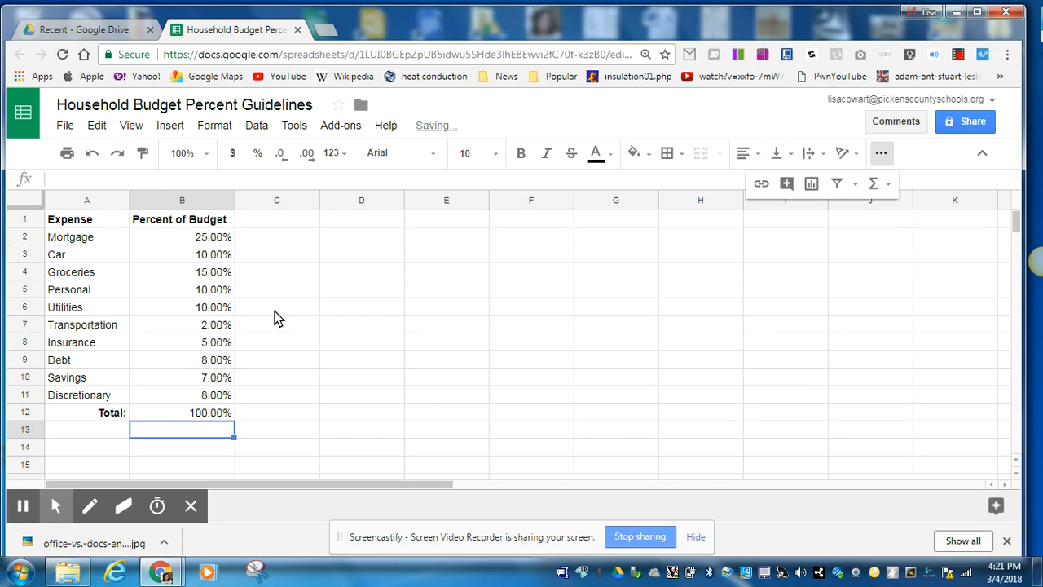
{"action": "left_click", "coordinate": [204, 413]}
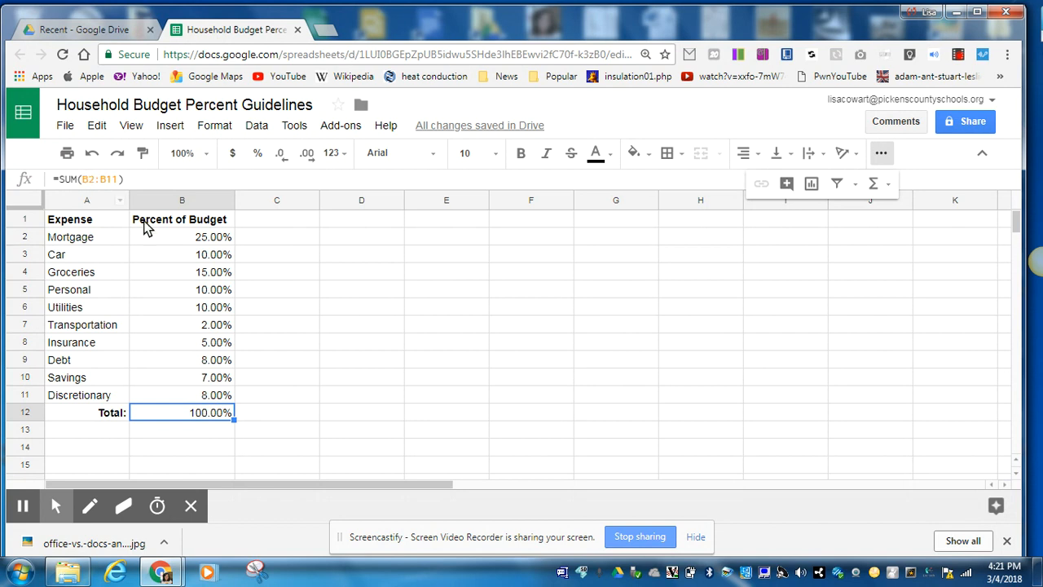
{"action": "left_click", "coordinate": [308, 395]}
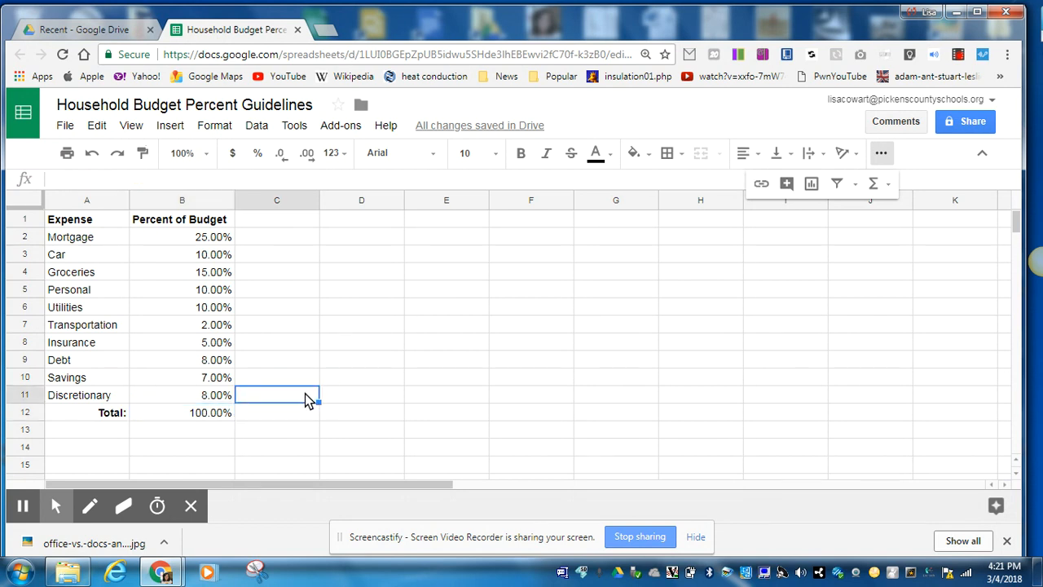
Apply all borders to the table cells A1 through B12
{"action": "left_click", "coordinate": [199, 415]}
{"action": "left_click_drag", "start_coordinate": [180, 417], "coordinate": [84, 221]}
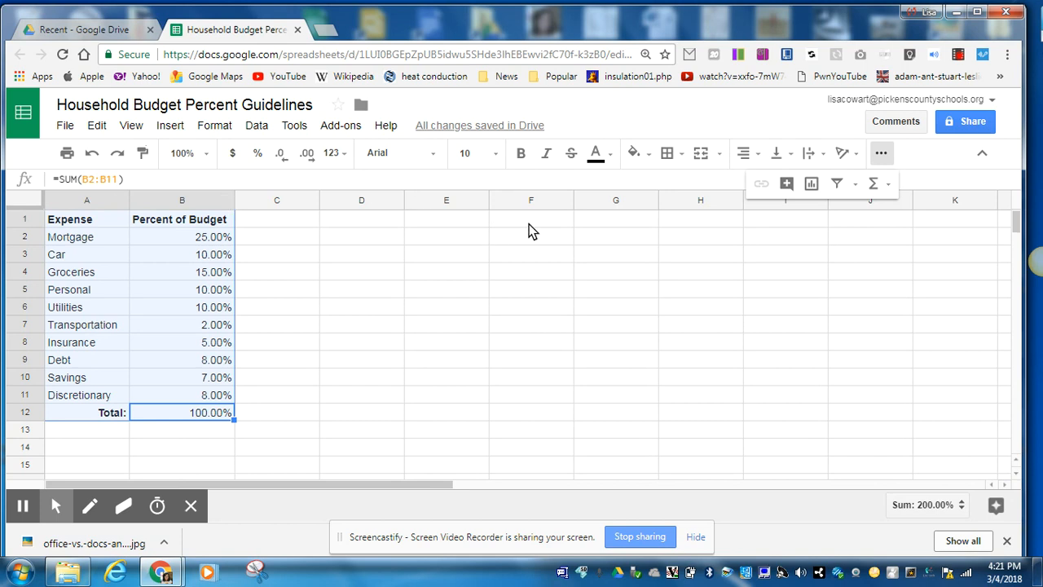
{"action": "left_click", "coordinate": [669, 157]}
{"action": "left_click", "coordinate": [674, 190]}
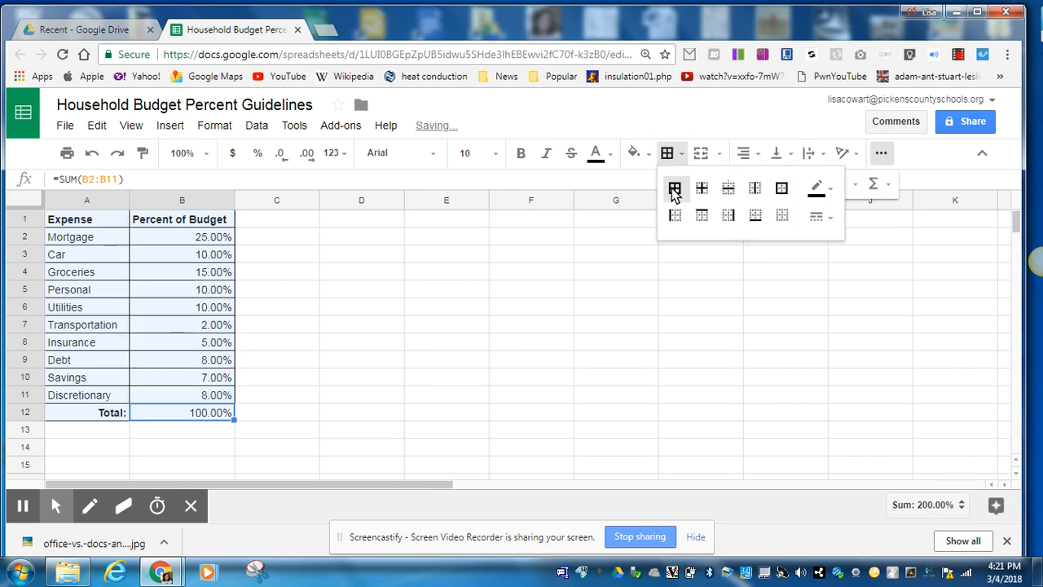
{"action": "left_click", "coordinate": [283, 367]}
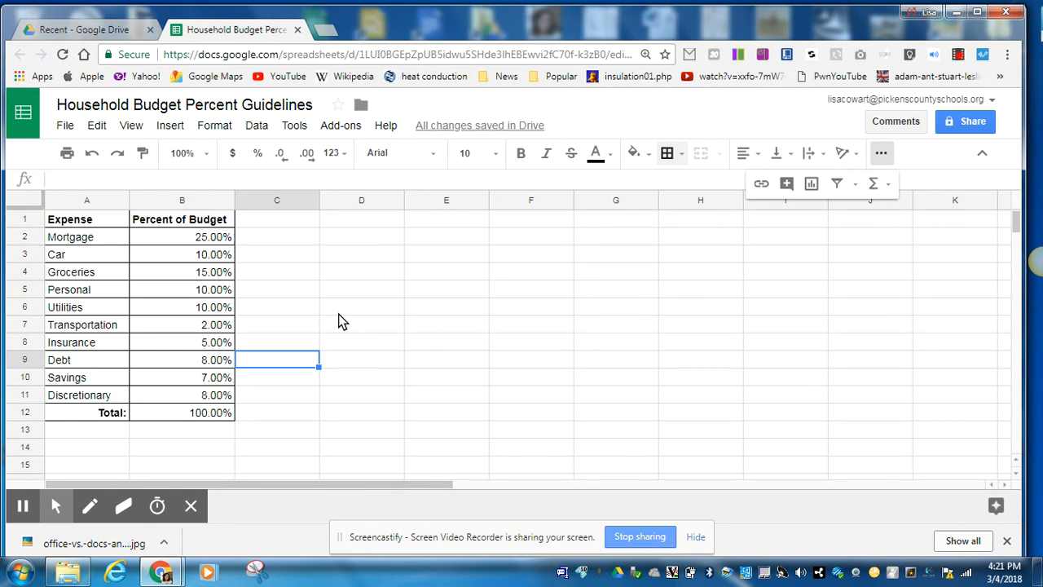
Insert a chart based on the expense data in A1:B11, leaving out the total row
{"action": "left_click", "coordinate": [206, 401]}
{"action": "left_click_drag", "start_coordinate": [188, 398], "coordinate": [120, 229]}
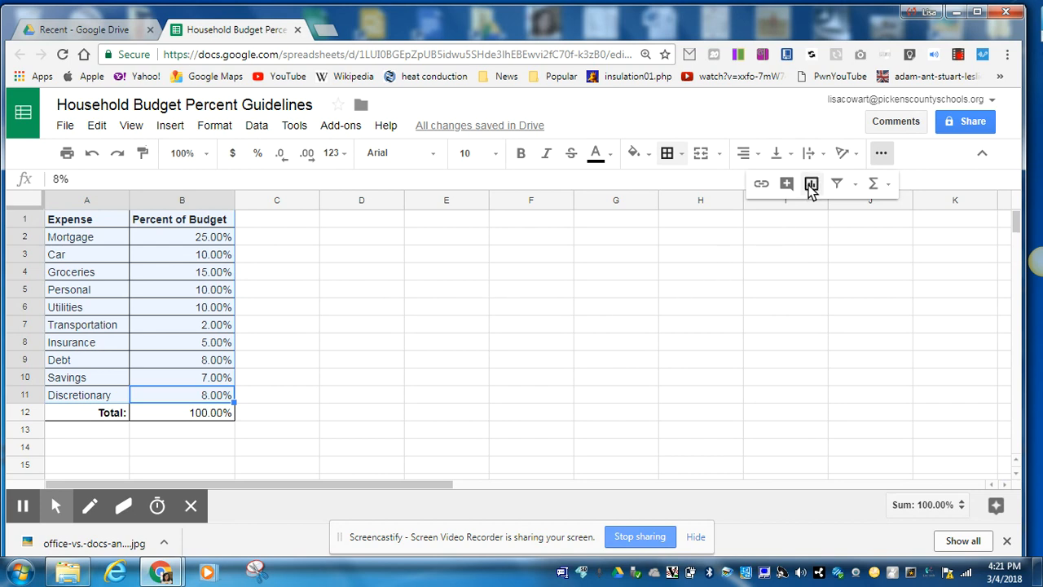
{"action": "left_click", "coordinate": [169, 125]}
{"action": "left_click", "coordinate": [199, 432]}
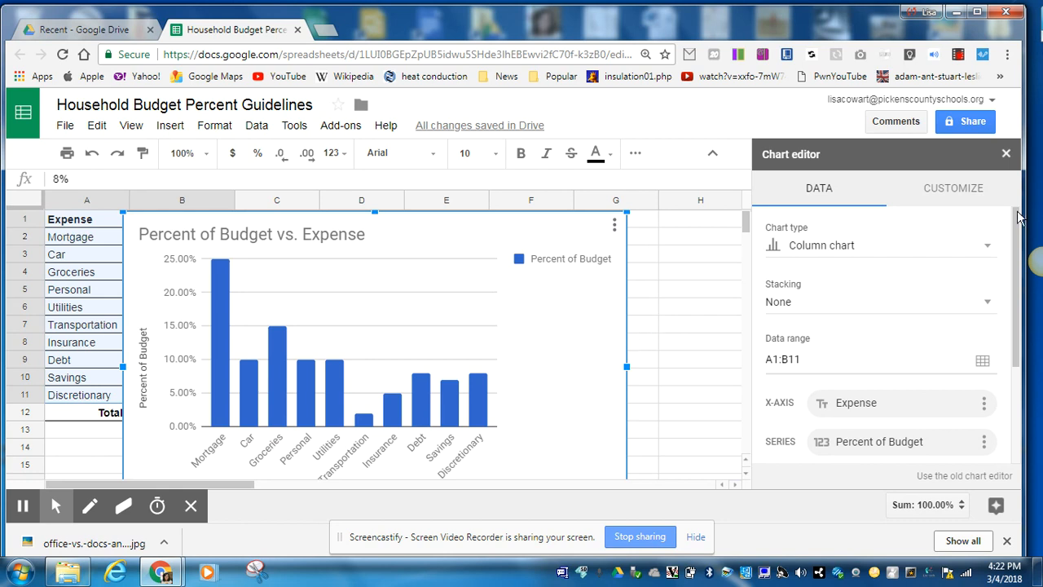
Change the chart type to a pie chart and close the chart editor
{"action": "left_click", "coordinate": [988, 244]}
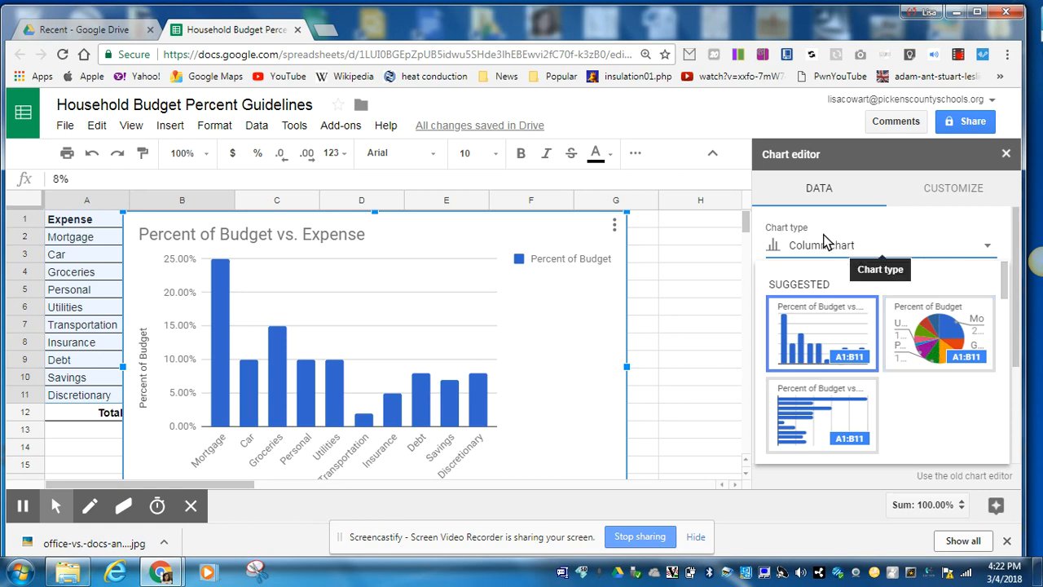
{"action": "left_click", "coordinate": [934, 345]}
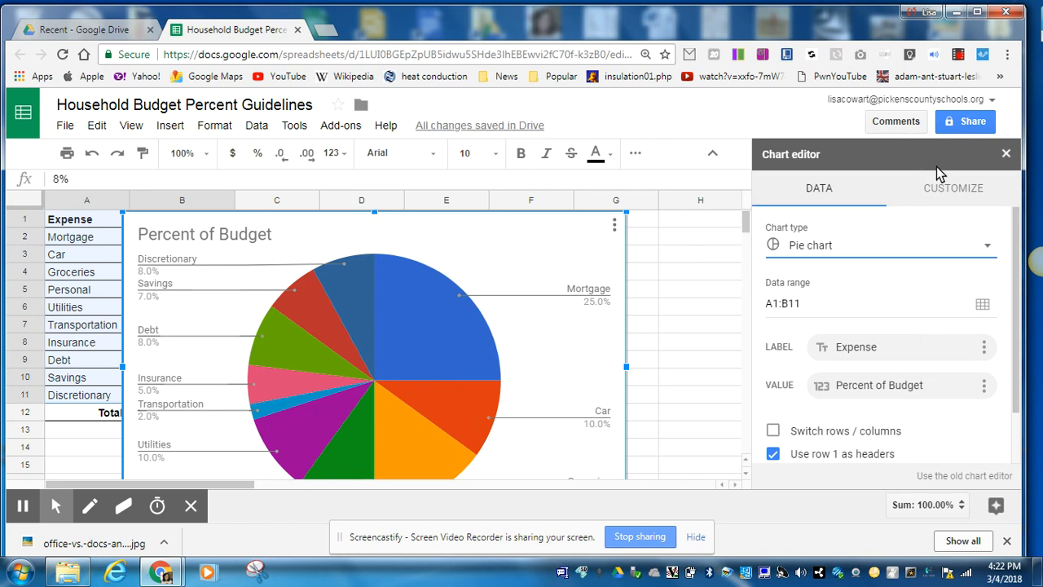
{"action": "left_click", "coordinate": [1006, 155]}
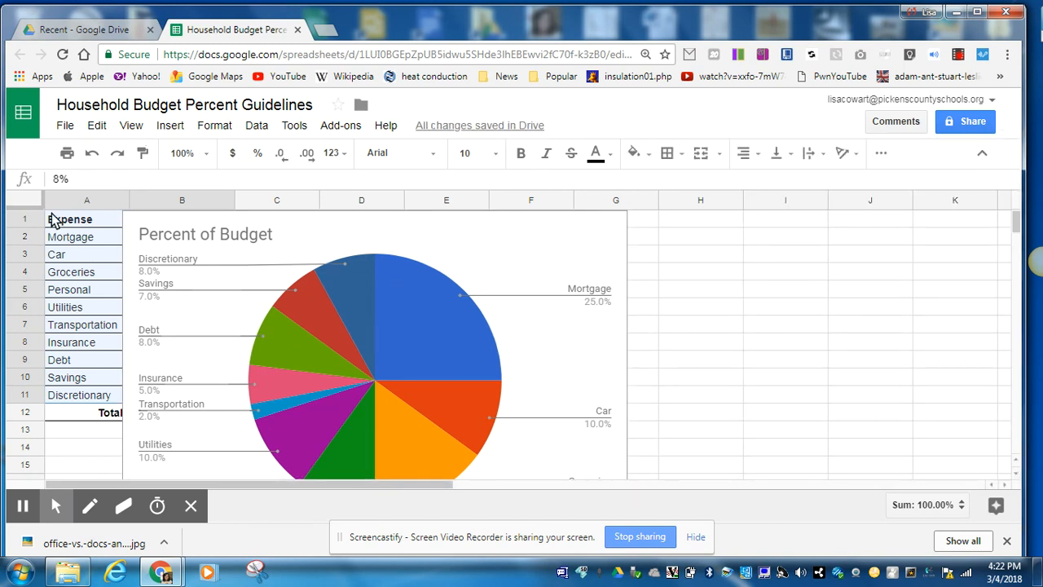
Move the pie chart beside the table so its left edge starts at column D and the table is uncovered
{"action": "left_click", "coordinate": [465, 254]}
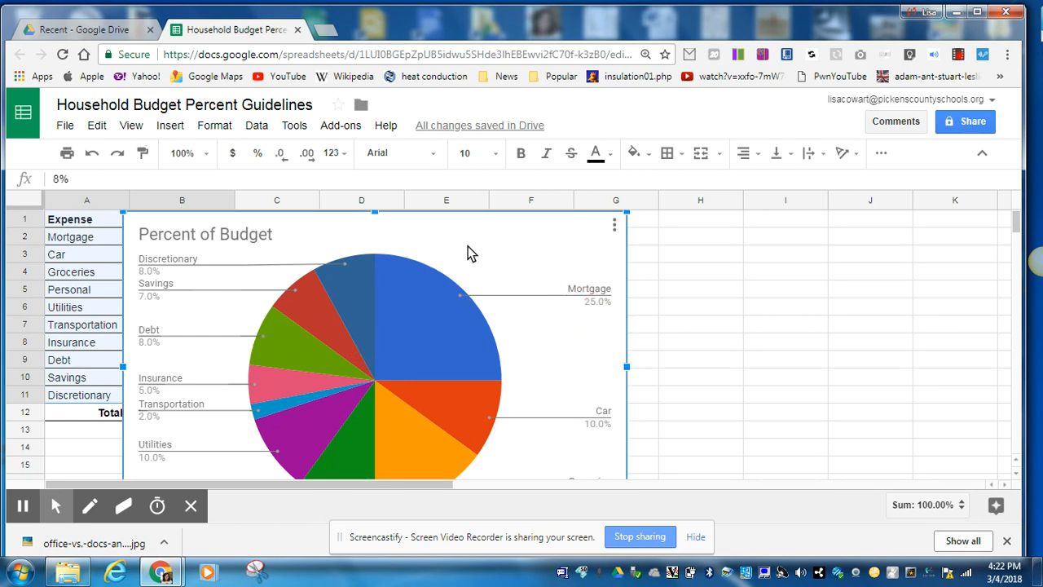
{"action": "left_click_drag", "start_coordinate": [410, 236], "coordinate": [604, 234]}
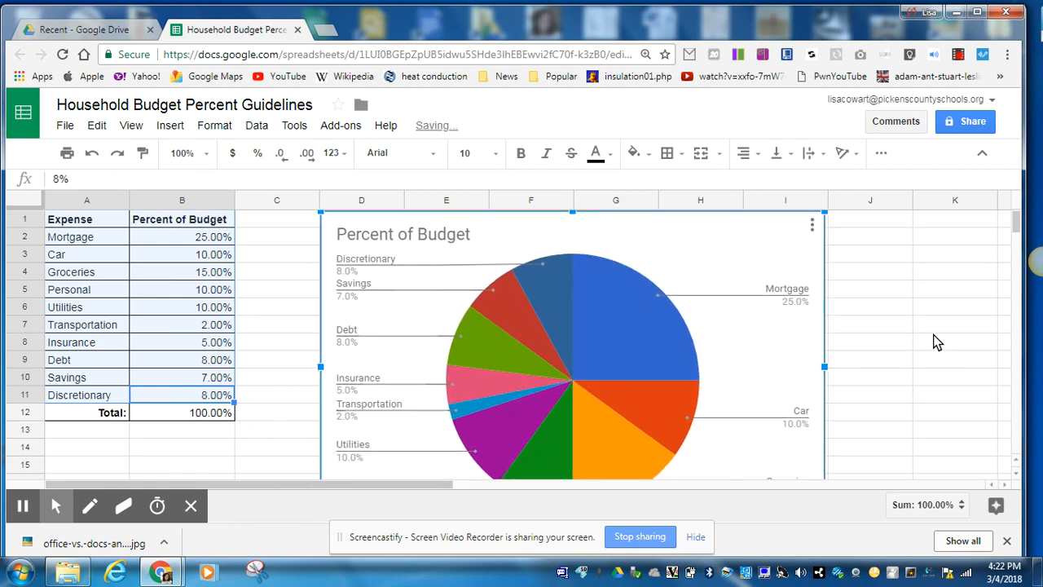
{"action": "key", "text": "ctrl+minus"}
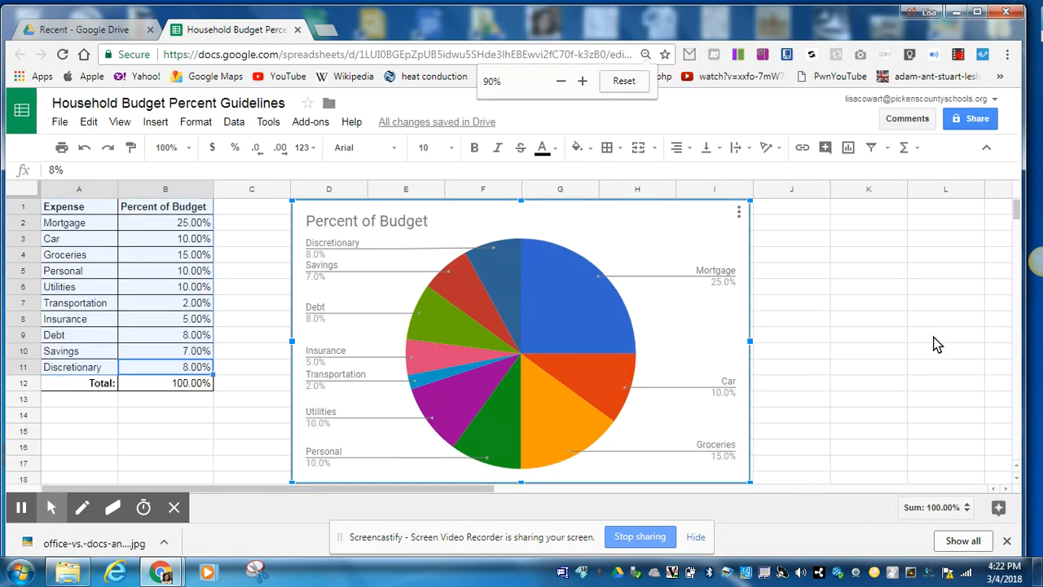